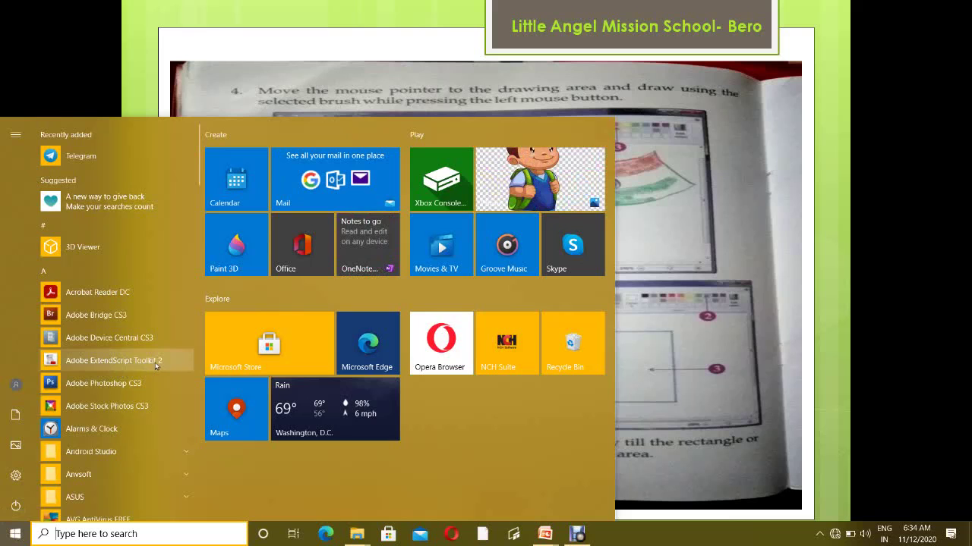
- Open Paint from the Windows Accessories group in the Start menu's list of programs
scroll(155, 364, down, 3)
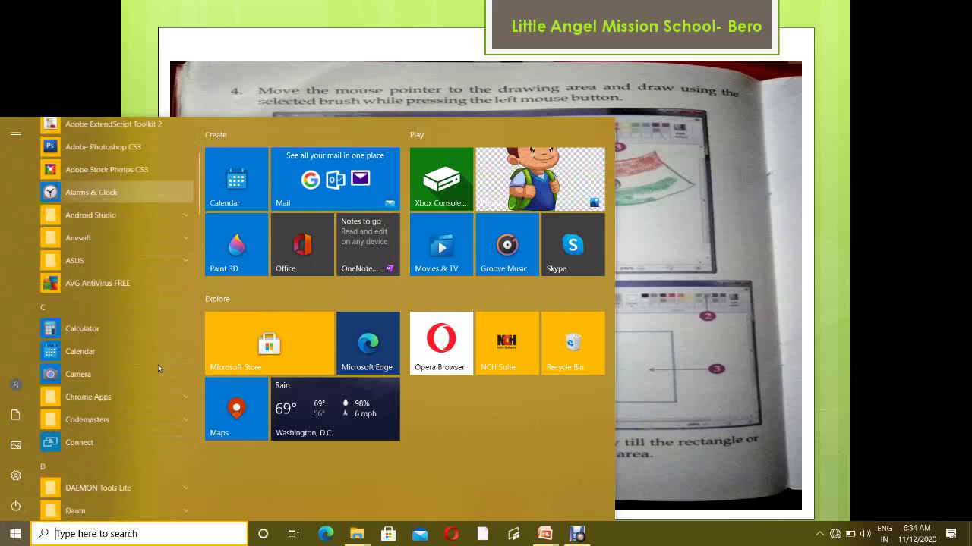
scroll(158, 368, down, 2)
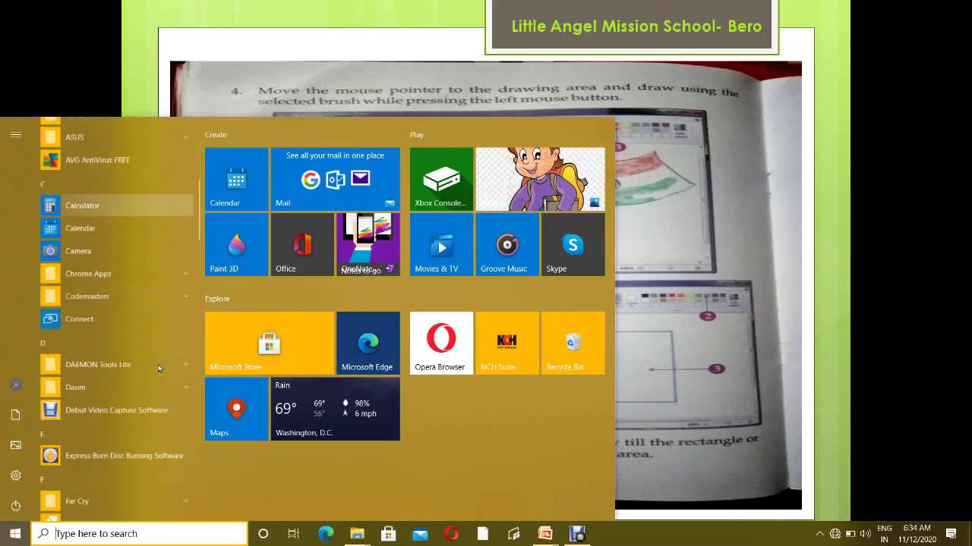
scroll(159, 362, down, 2)
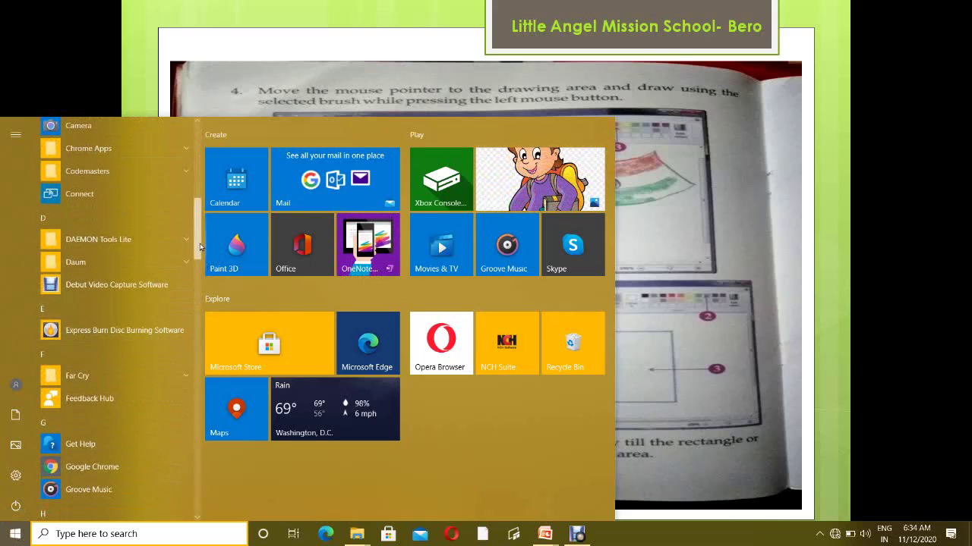
drag(200, 247, 202, 463)
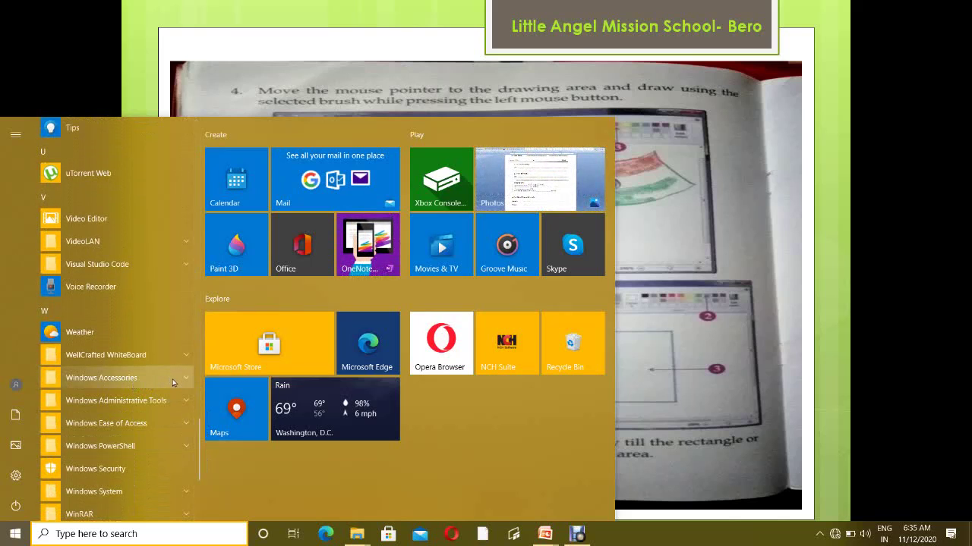
click(172, 380)
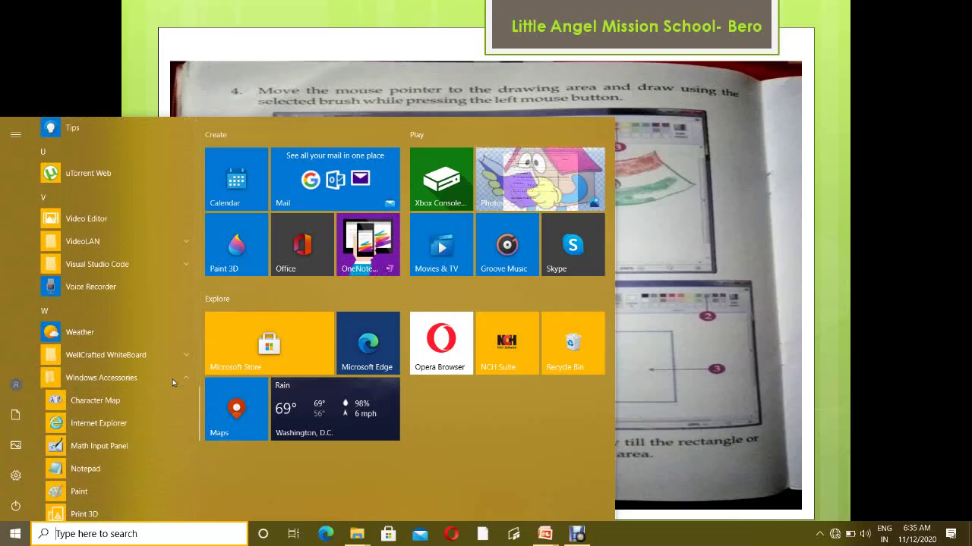
click(111, 494)
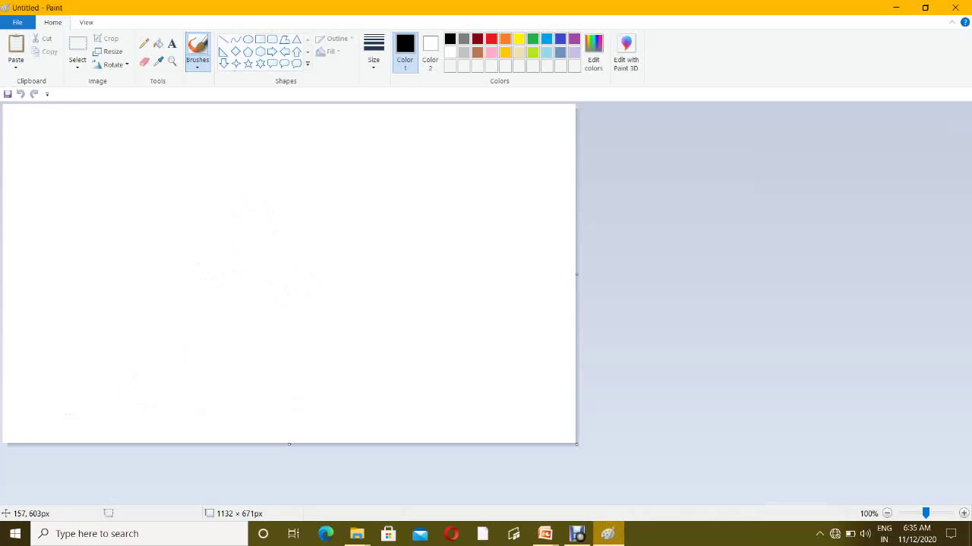
- Repeat the launch of Paint by finding it again among the Windows Accessories
click(14, 535)
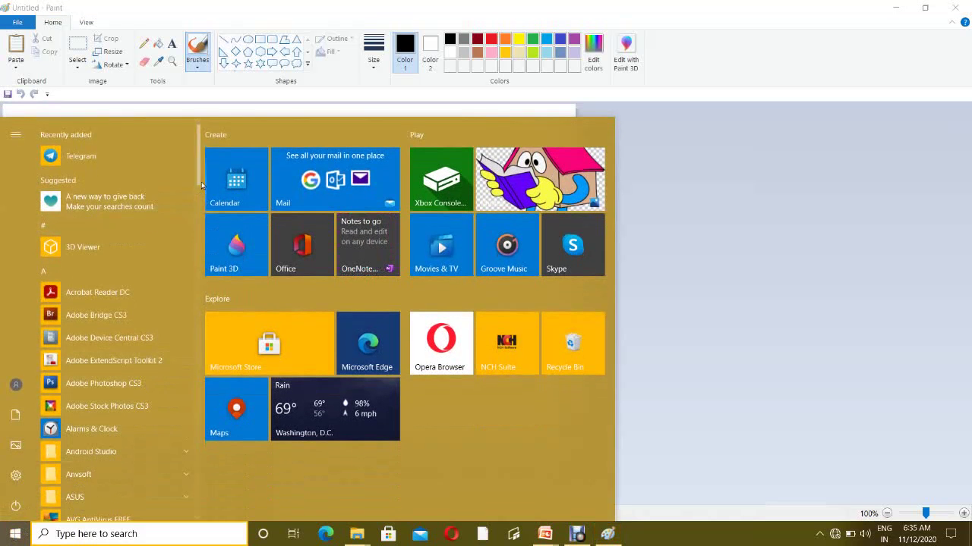
drag(202, 182, 201, 468)
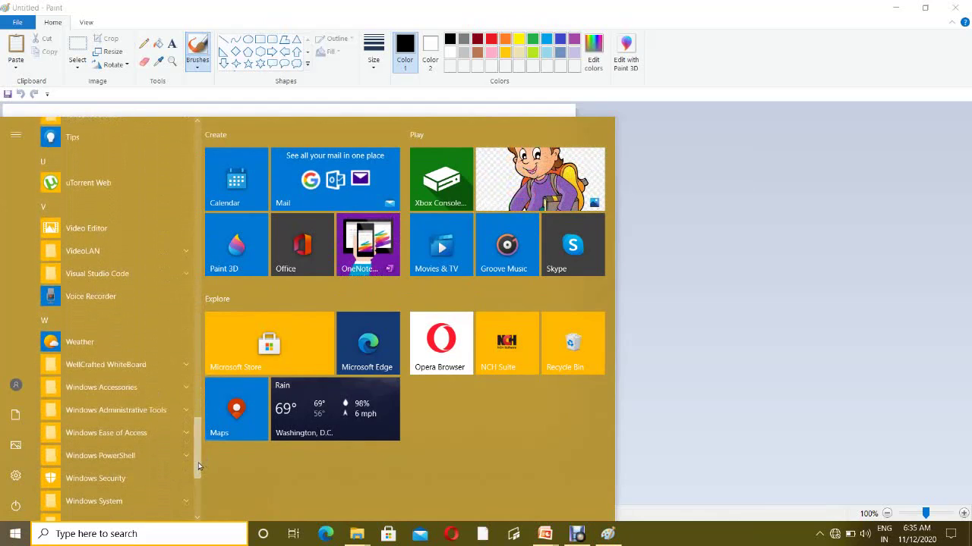
click(121, 389)
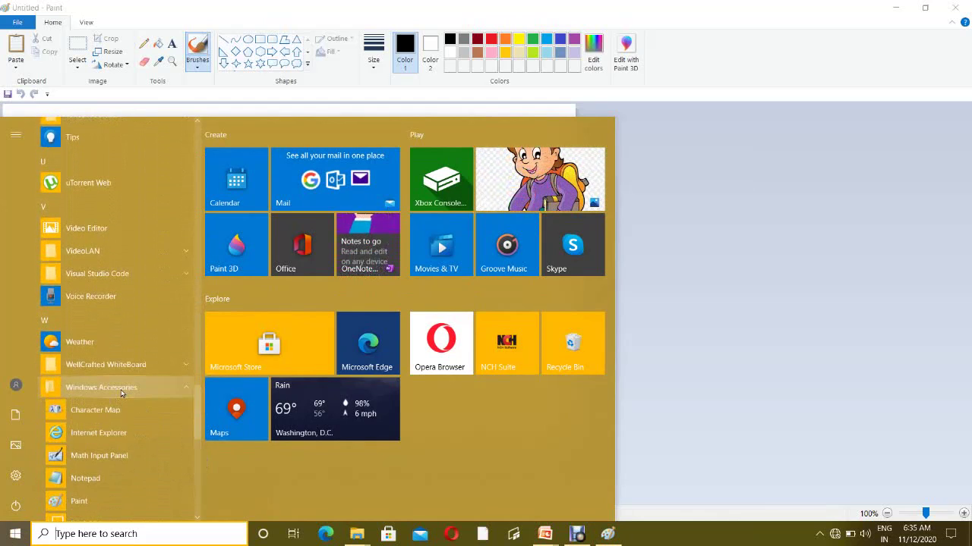
click(95, 504)
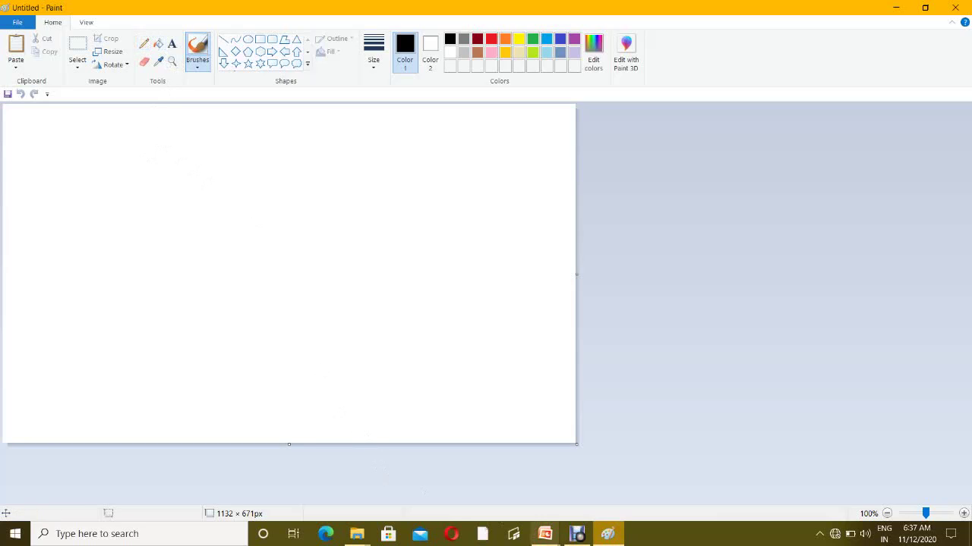
- Switch to the "class IV computer Ch-5" presentation in PowerPoint and show slide 5 with the Pencil Tool instructions
click(545, 533)
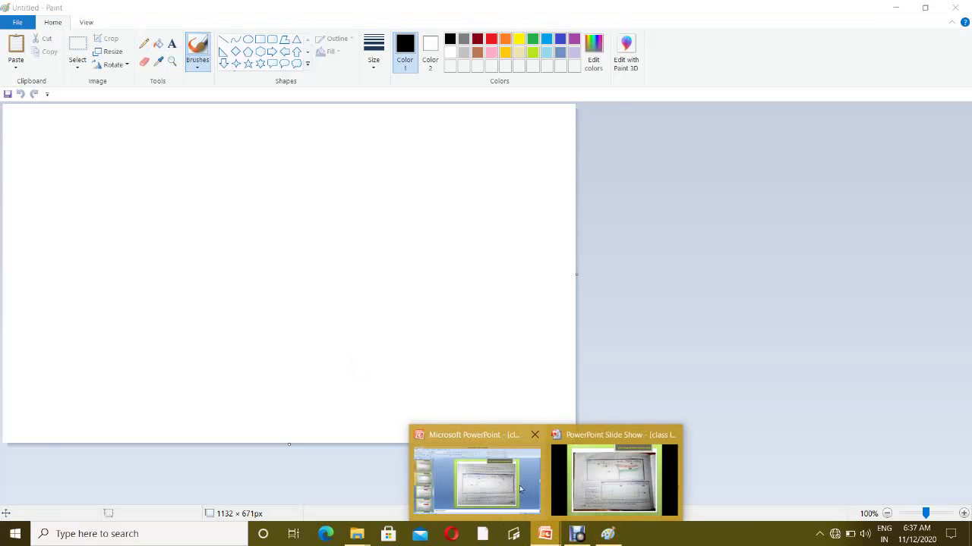
click(498, 477)
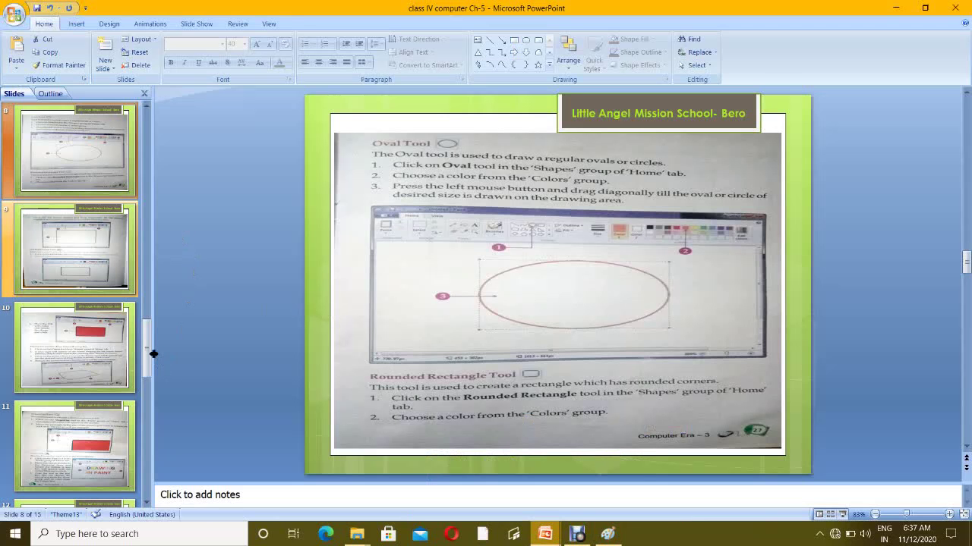
drag(154, 354, 148, 198)
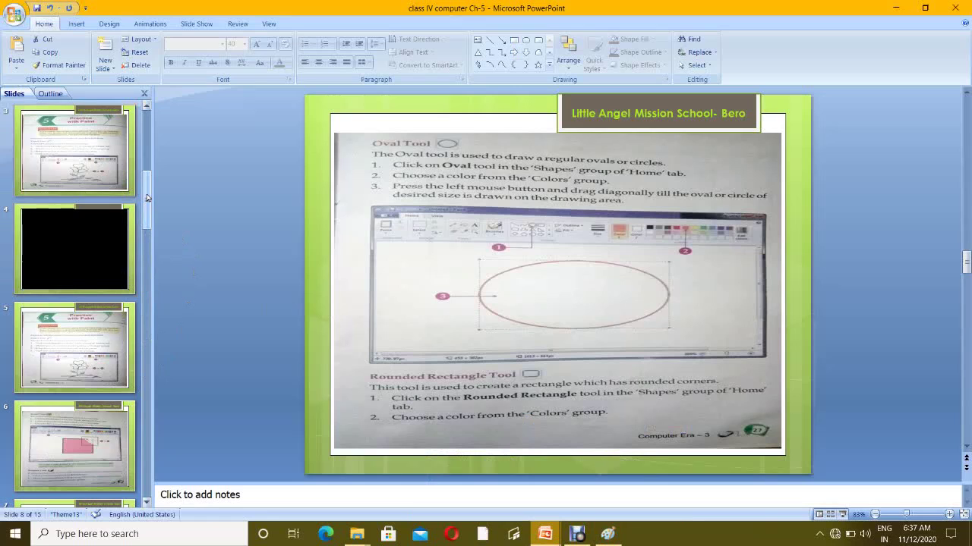
click(71, 368)
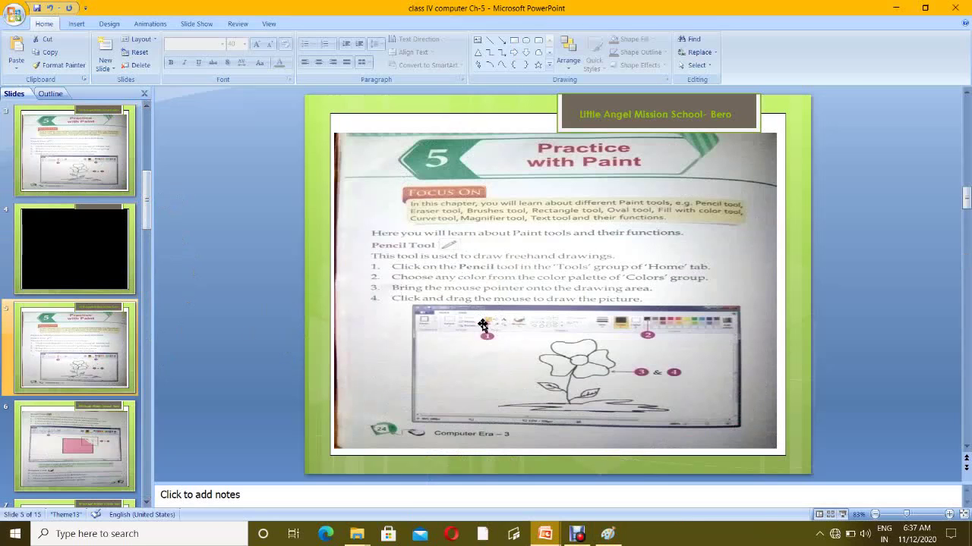
- Switch to Paint and draw a black four-petal flower with a round centre and a curved stem using the Pencil
click(609, 535)
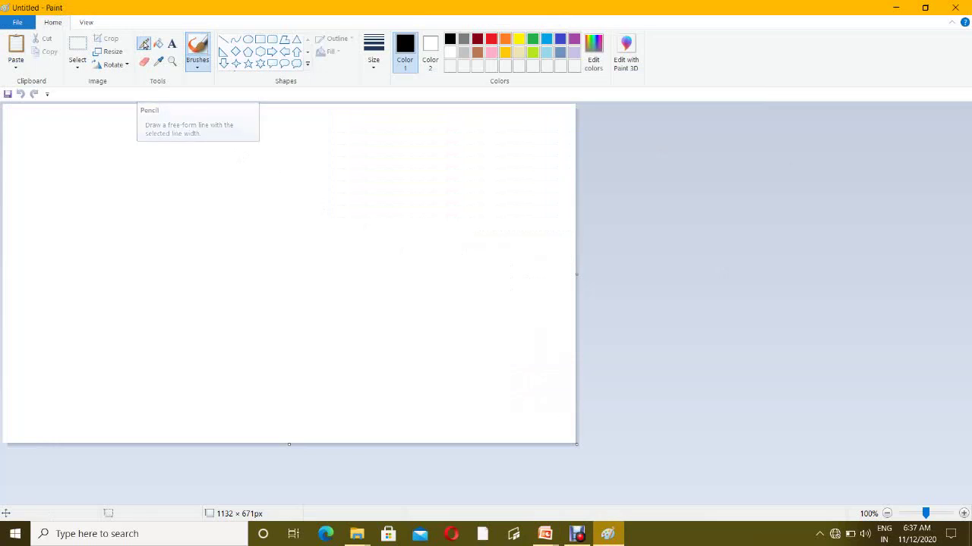
click(145, 45)
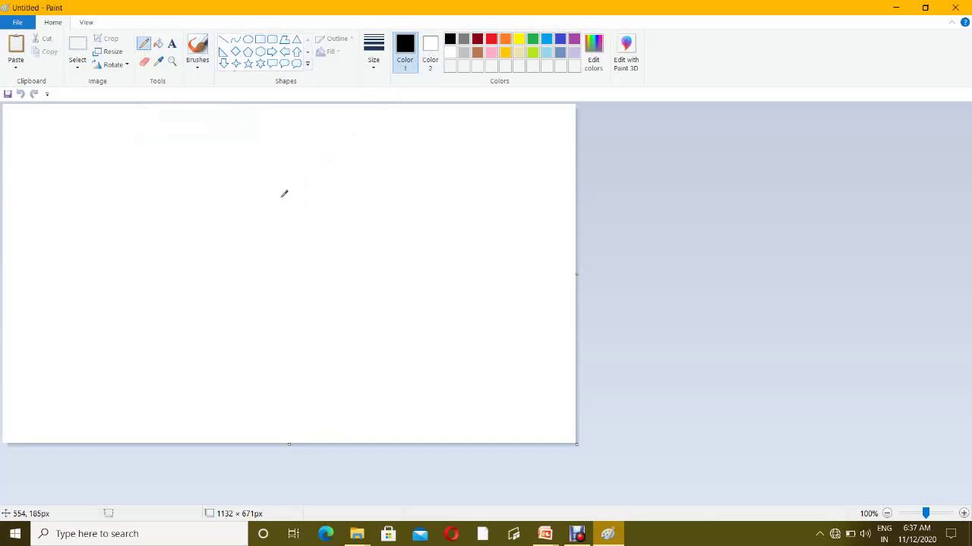
mouse_move(287, 184)
mouse_down()
mouse_move(273, 180)
mouse_move(258, 193)
mouse_move(277, 214)
mouse_move(296, 205)
mouse_move(282, 174)
mouse_up()
mouse_move(285, 184)
mouse_down()
mouse_move(304, 159)
mouse_move(268, 132)
mouse_move(249, 144)
mouse_move(265, 183)
mouse_move(222, 162)
mouse_move(210, 196)
mouse_move(244, 226)
mouse_move(267, 208)
mouse_move(270, 243)
mouse_move(314, 262)
mouse_move(329, 243)
mouse_move(325, 225)
mouse_move(290, 203)
mouse_move(286, 183)
mouse_move(328, 172)
mouse_move(352, 202)
mouse_move(349, 220)
mouse_move(338, 222)
mouse_move(290, 203)
mouse_move(256, 241)
mouse_move(249, 287)
mouse_move(313, 351)
mouse_up()
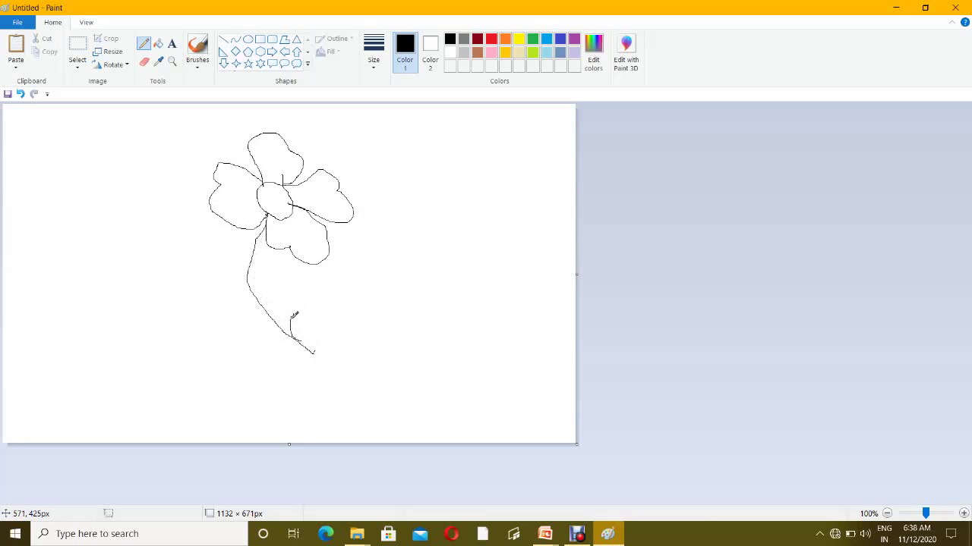
- Draw a small leaf on each side of the stem and a spiky ground outline at its base with the Pencil
mouse_move(292, 318)
mouse_down()
mouse_move(311, 299)
mouse_move(304, 320)
mouse_move(312, 305)
mouse_up()
mouse_move(282, 331)
mouse_down()
mouse_move(230, 308)
mouse_move(217, 330)
mouse_move(235, 339)
mouse_move(270, 325)
mouse_move(234, 329)
mouse_up()
mouse_move(314, 353)
mouse_down()
mouse_move(357, 292)
mouse_move(347, 331)
mouse_move(398, 309)
mouse_move(362, 344)
mouse_move(415, 340)
mouse_move(363, 376)
mouse_move(252, 421)
mouse_move(295, 378)
mouse_move(228, 387)
mouse_move(315, 353)
mouse_up()
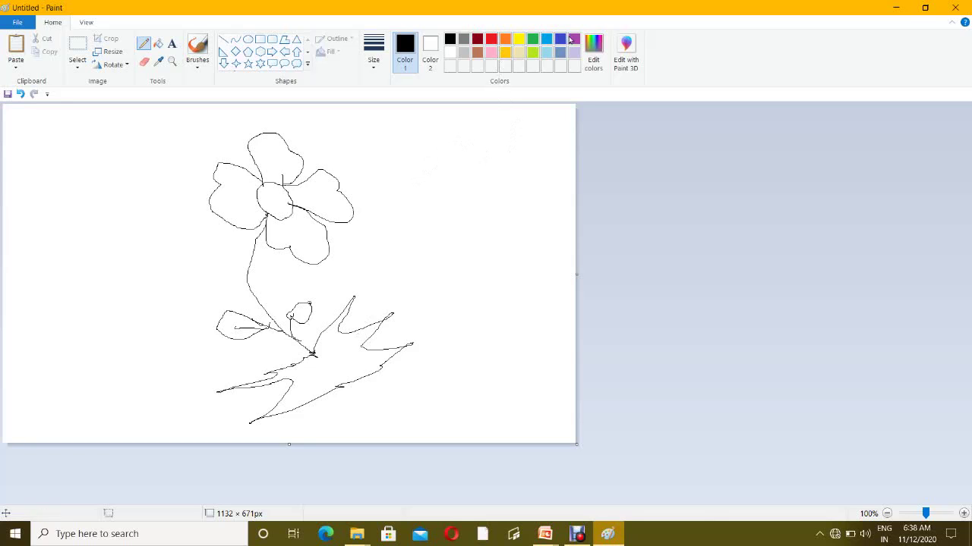
- Try a lime fill on the spiky ground shape, undo it, and return to the black Pencil
click(532, 52)
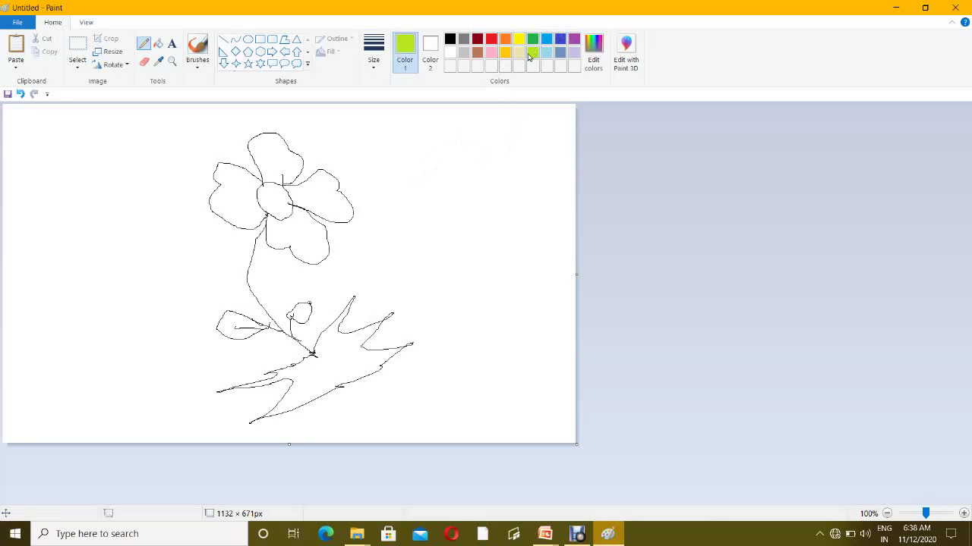
click(158, 43)
click(341, 368)
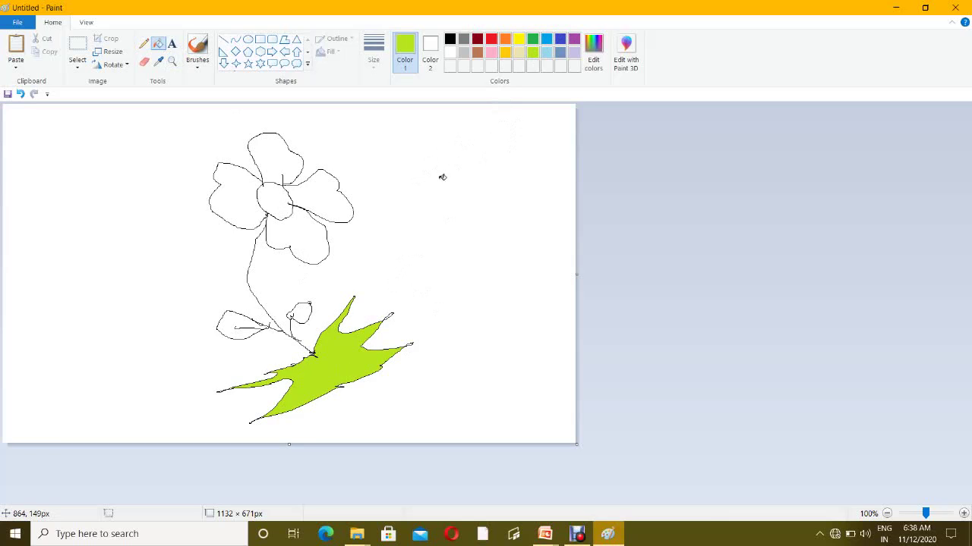
key(ctrl+z)
click(144, 43)
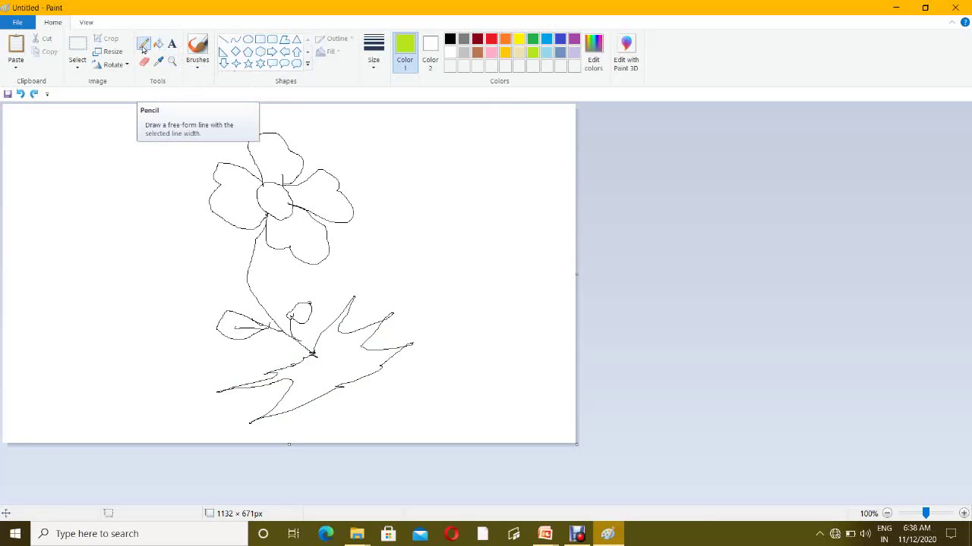
click(452, 39)
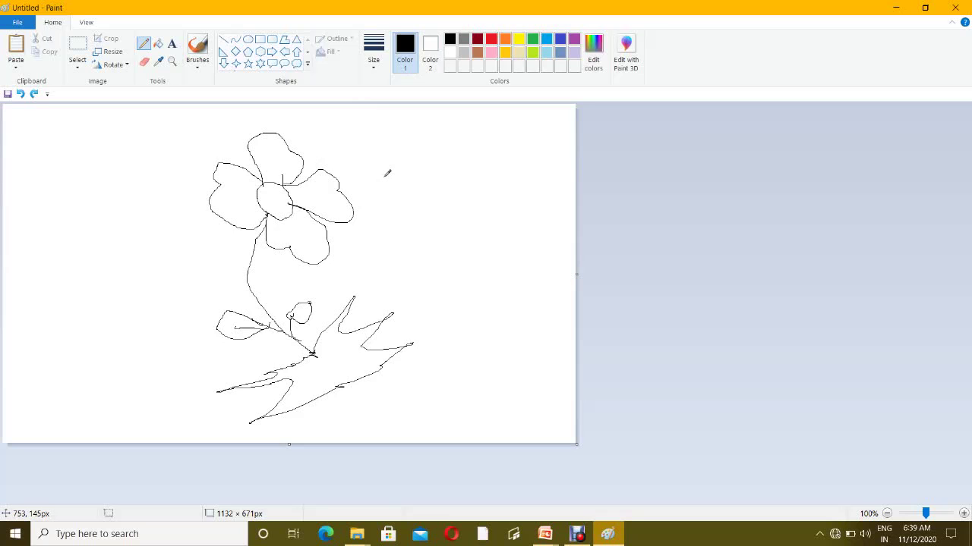
- Switch to the PowerPoint slide show and go back to the Eraser Tool page to read its instructions
key(alt+Tab)
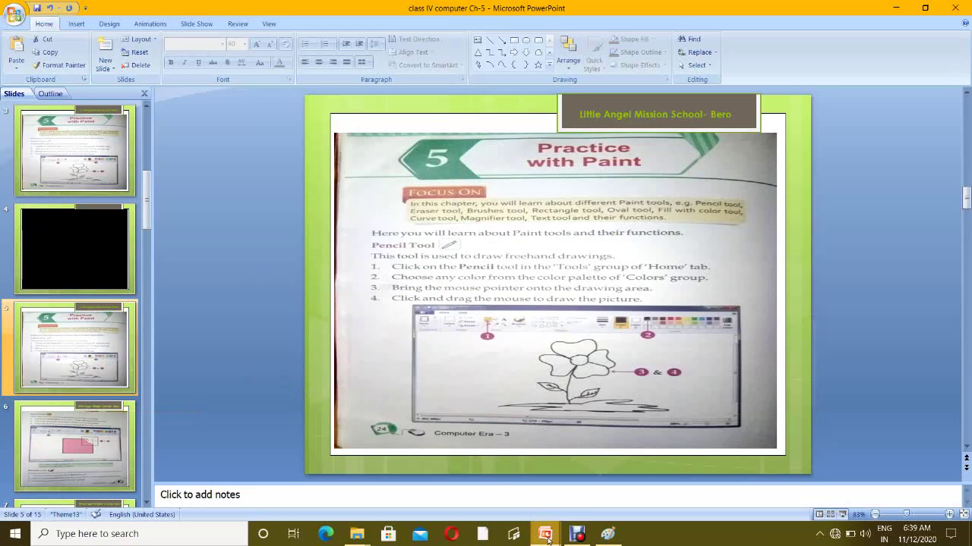
mouse_move(558, 524)
click(597, 475)
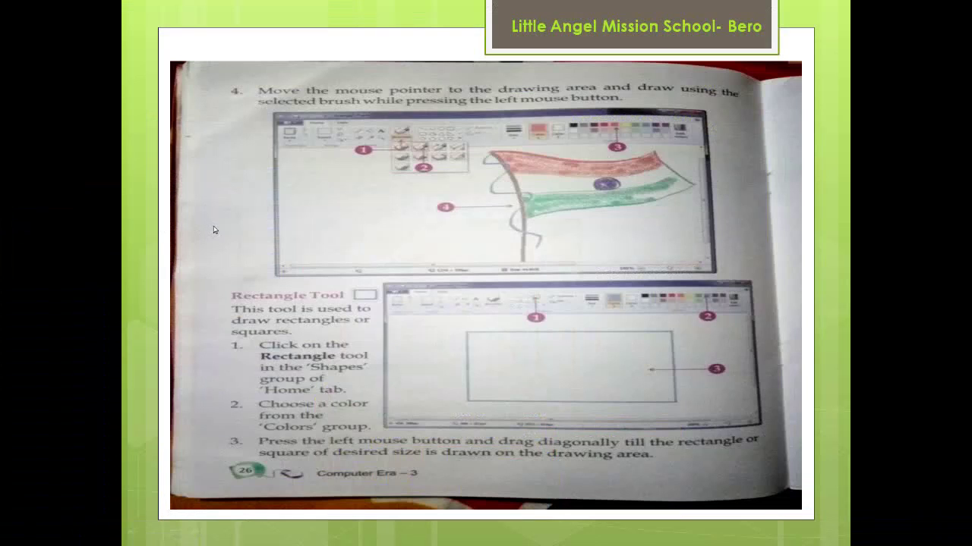
key(Left)
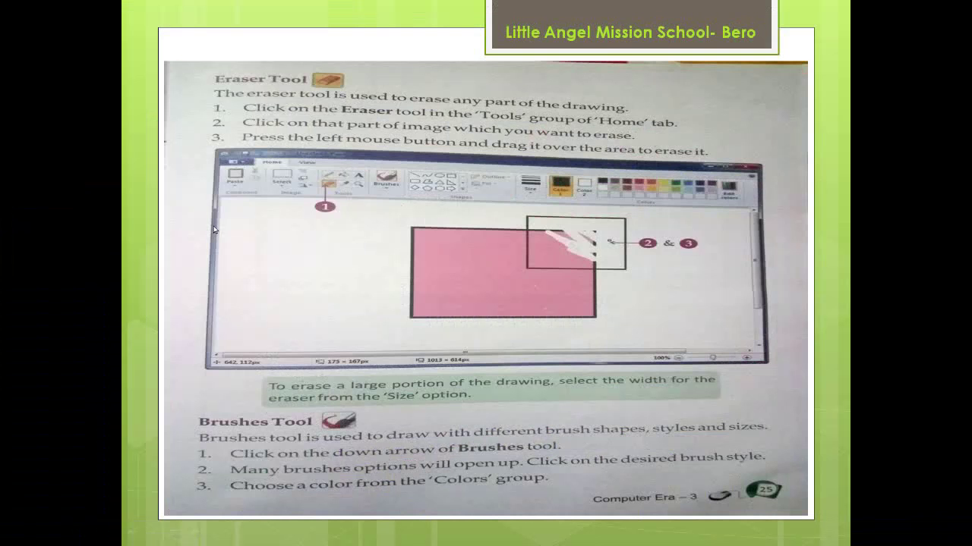
key(Left)
key(Right)
- Switch to Paint and erase the small round leaf and its stalk to the right of the stem
key(alt+Tab)
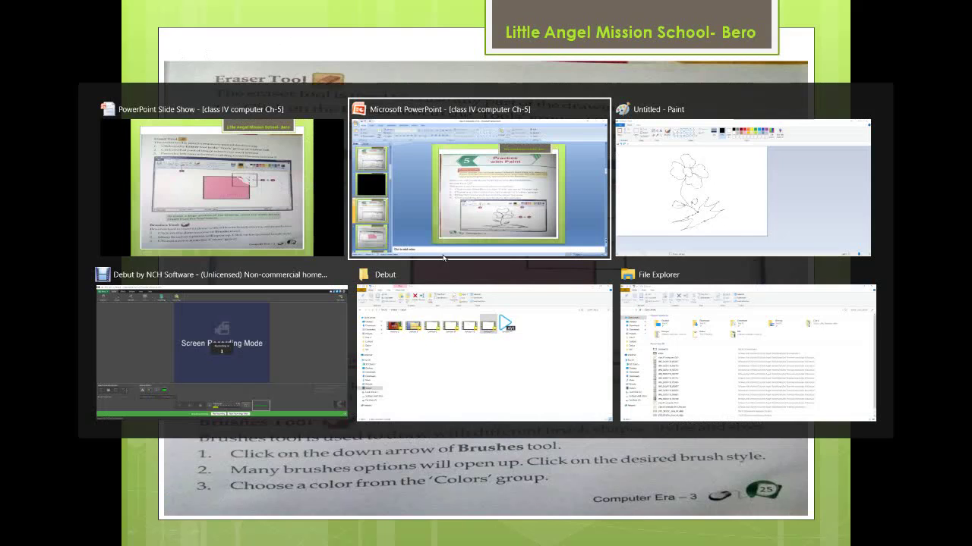
key(alt+Tab)
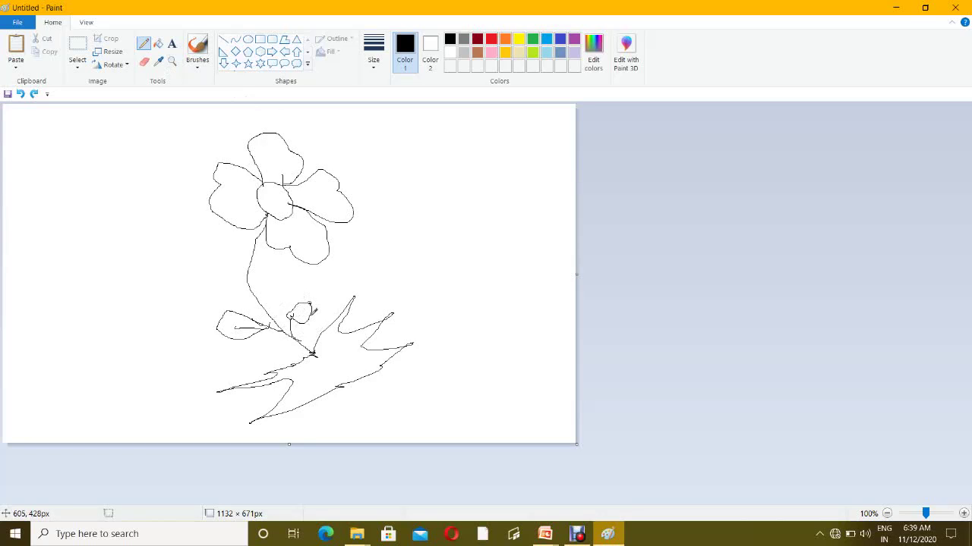
click(144, 60)
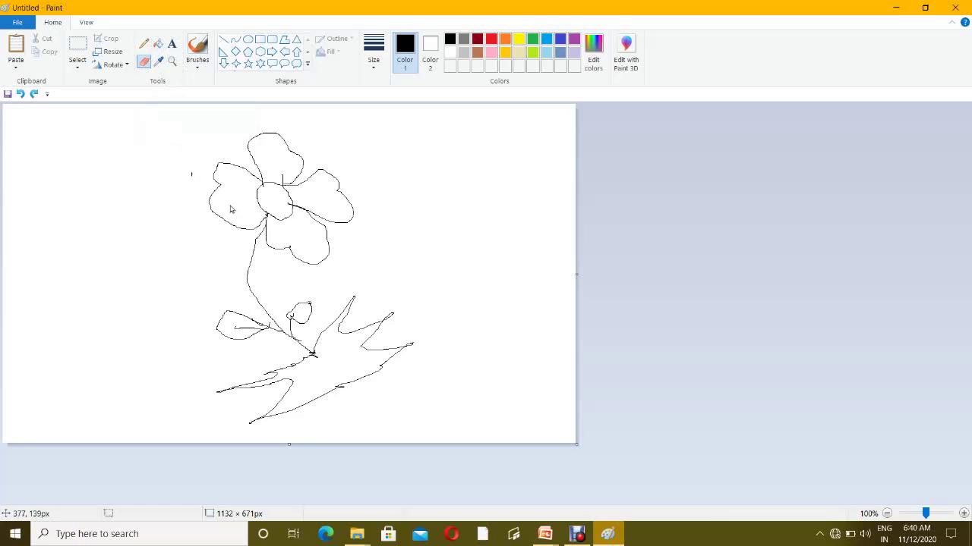
mouse_move(306, 301)
mouse_down()
mouse_move(290, 305)
mouse_move(298, 314)
mouse_move(308, 304)
mouse_move(307, 326)
mouse_move(292, 325)
mouse_move(293, 315)
mouse_up()
drag(291, 317, 294, 312)
- Check the Brushes Tool instructions in the PowerPoint slide show, and choose the Watercolor brush in Paint
key(alt+Tab)
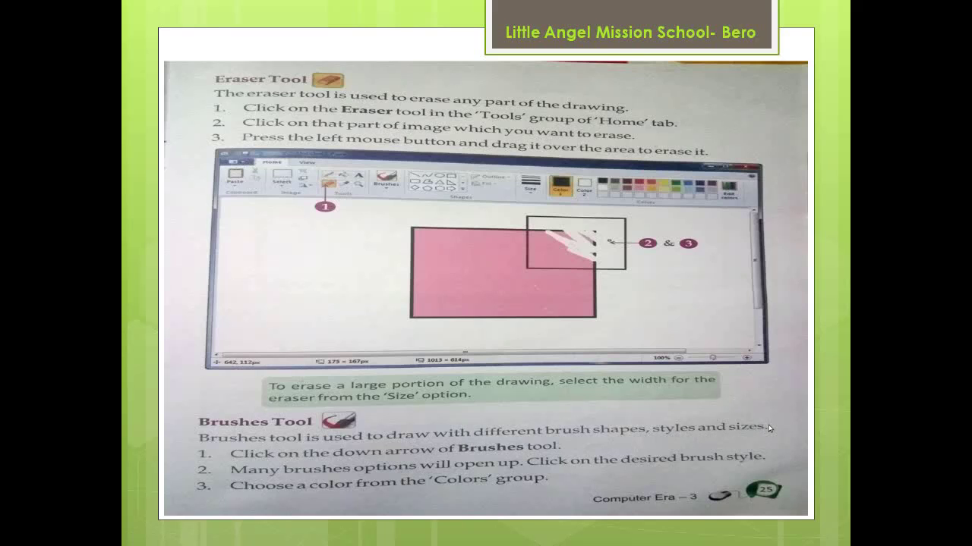
key(alt+Tab)
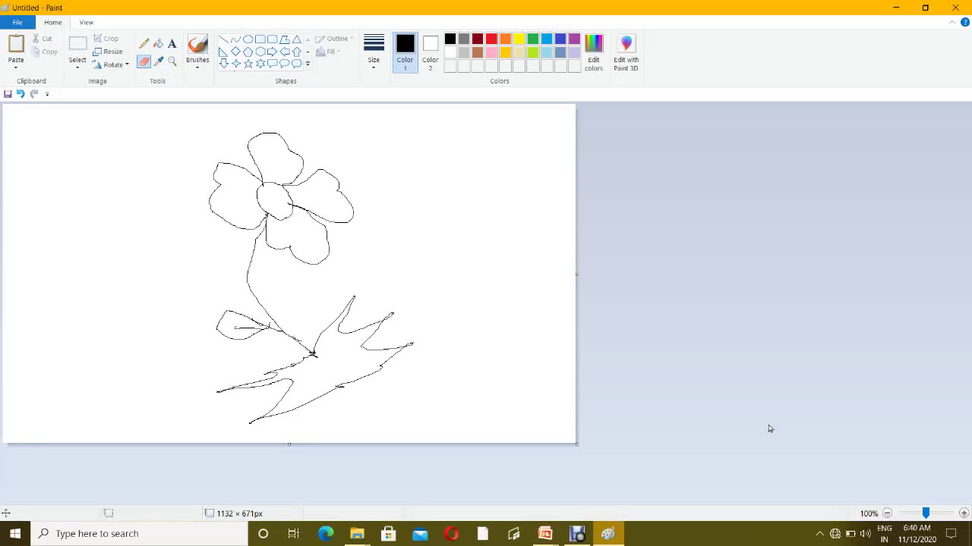
click(199, 48)
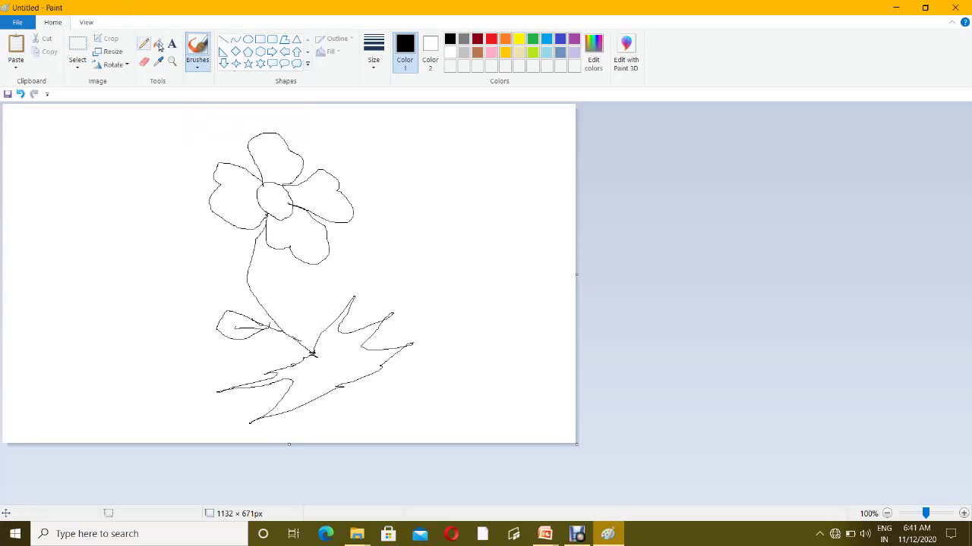
click(198, 70)
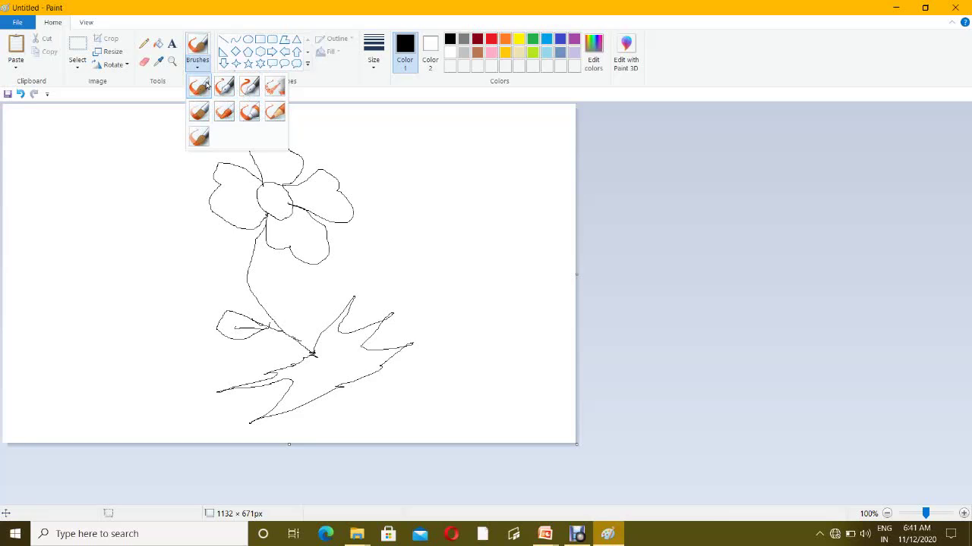
click(197, 137)
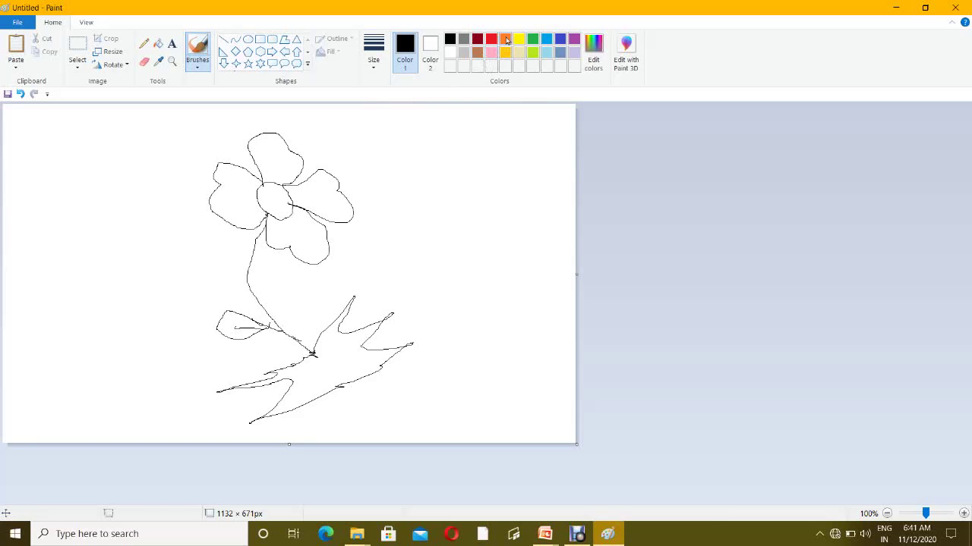
- Paint the flower's right petal orange with the selected brush
click(505, 39)
click(496, 151)
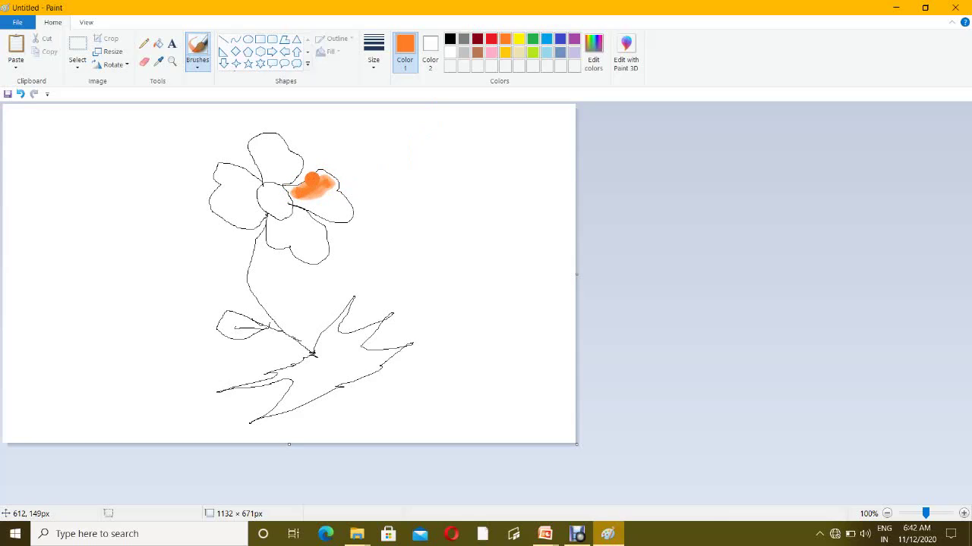
mouse_move(335, 190)
mouse_down()
mouse_move(348, 216)
mouse_move(334, 220)
mouse_move(346, 219)
mouse_move(286, 190)
mouse_move(328, 206)
mouse_move(334, 196)
mouse_move(357, 224)
mouse_move(351, 218)
mouse_up()
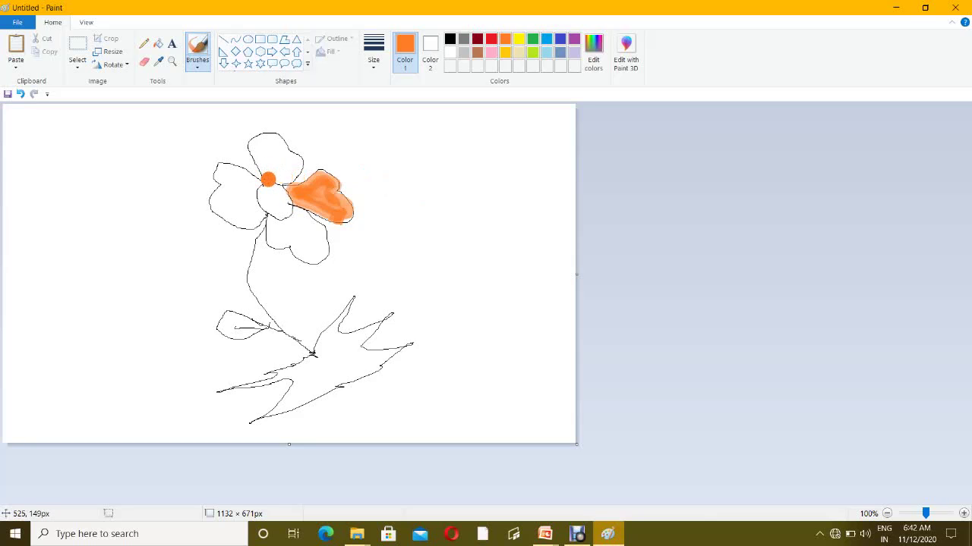
- Paint the flower's upper petal orange and fill its centre with yellow using the Oil brush
mouse_move(268, 179)
mouse_down()
mouse_move(253, 144)
mouse_move(281, 138)
mouse_move(301, 159)
mouse_move(285, 180)
mouse_move(270, 180)
mouse_move(266, 165)
mouse_move(280, 171)
mouse_move(292, 161)
mouse_move(259, 148)
mouse_move(280, 163)
mouse_up()
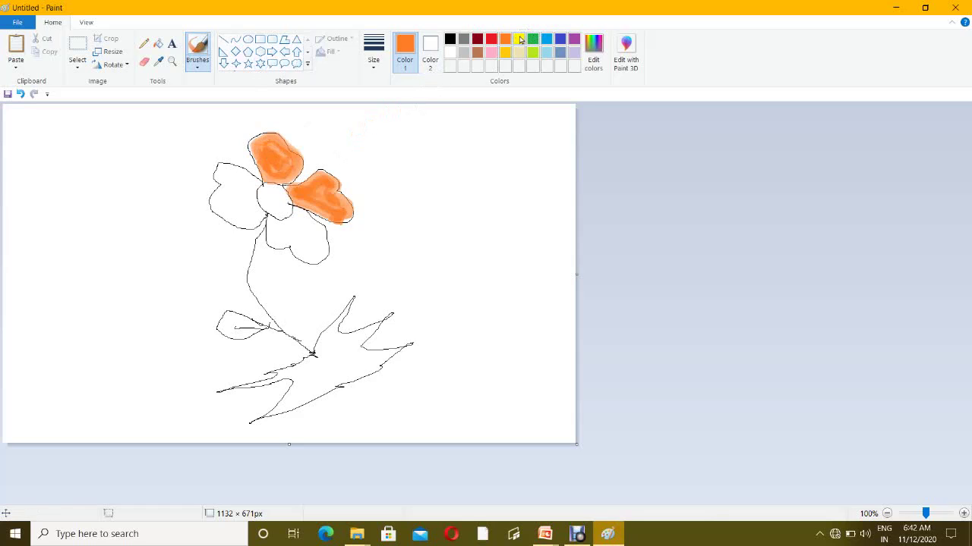
click(519, 39)
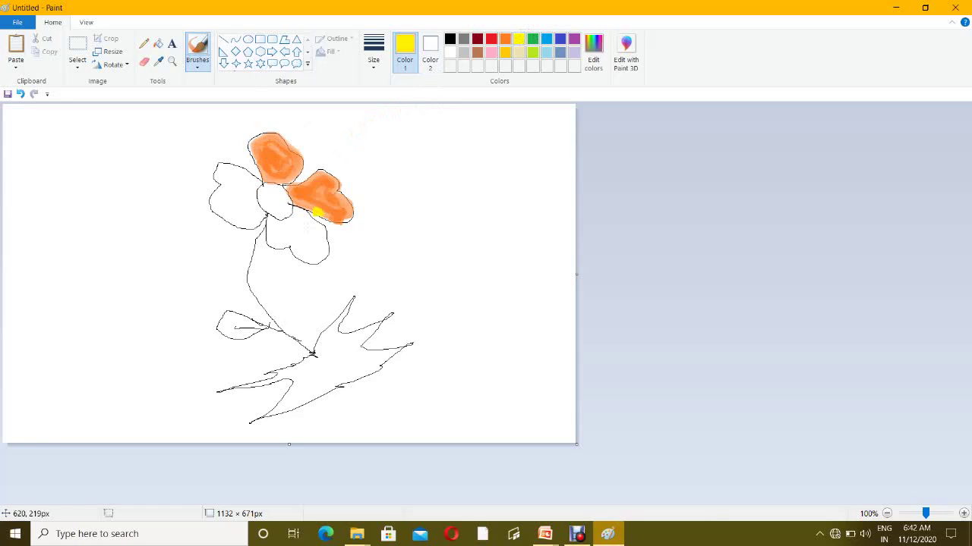
click(198, 67)
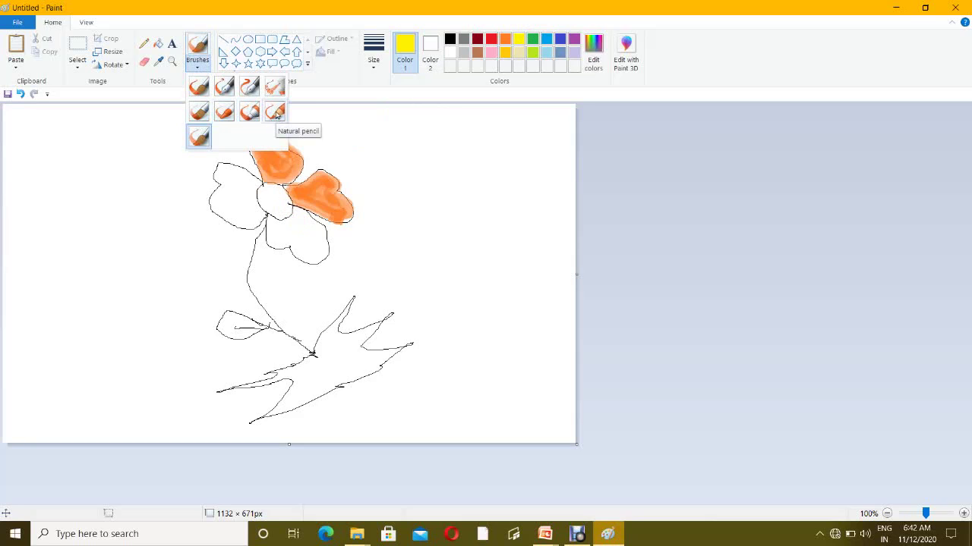
click(198, 113)
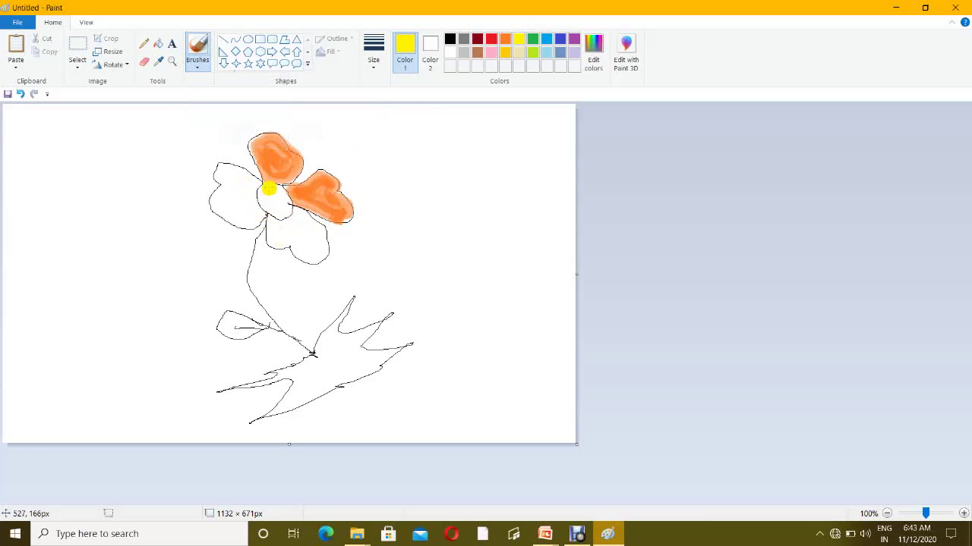
mouse_move(264, 188)
mouse_down()
mouse_move(283, 219)
mouse_move(273, 189)
mouse_move(285, 190)
mouse_move(267, 189)
mouse_move(279, 213)
mouse_up()
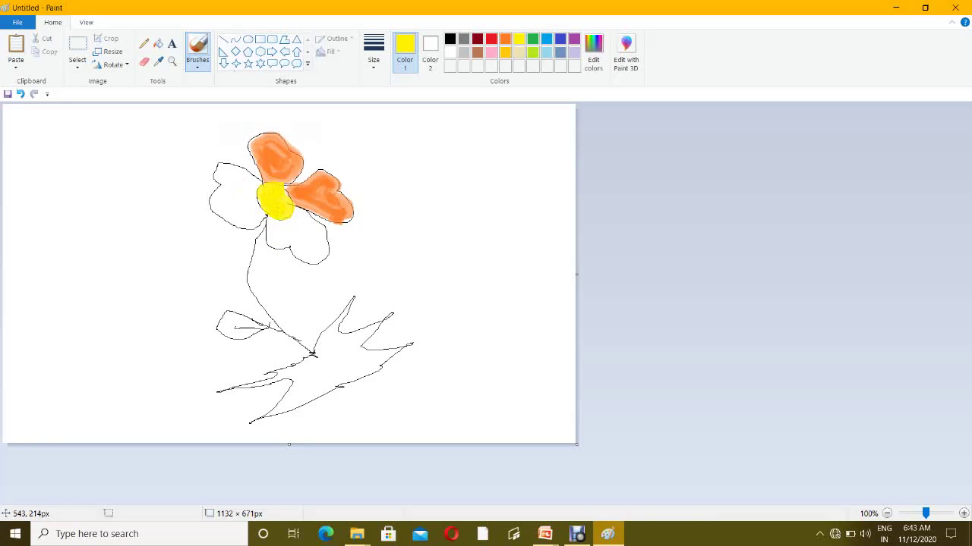
- Choose the Natural pencil brush and scribble green strokes inside the small leaf beside the stem
click(197, 66)
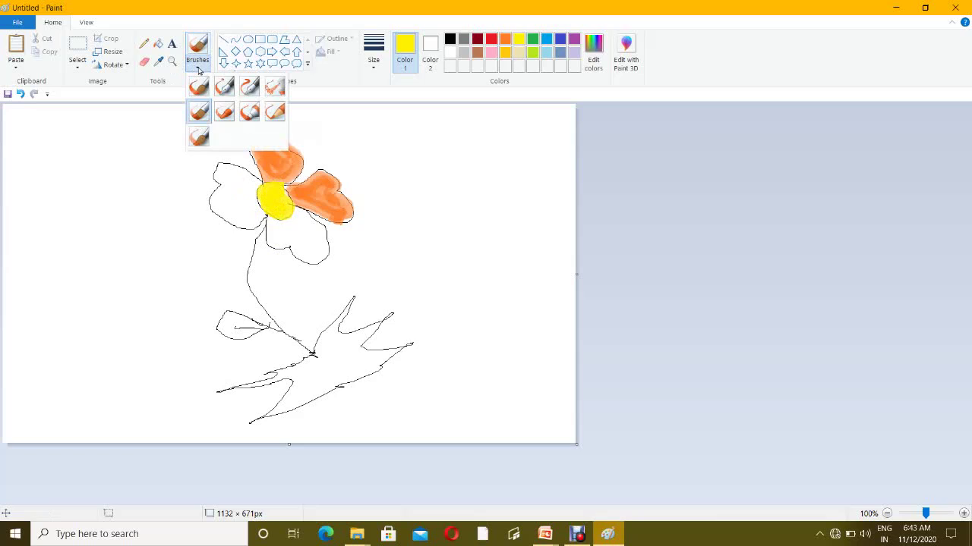
click(277, 112)
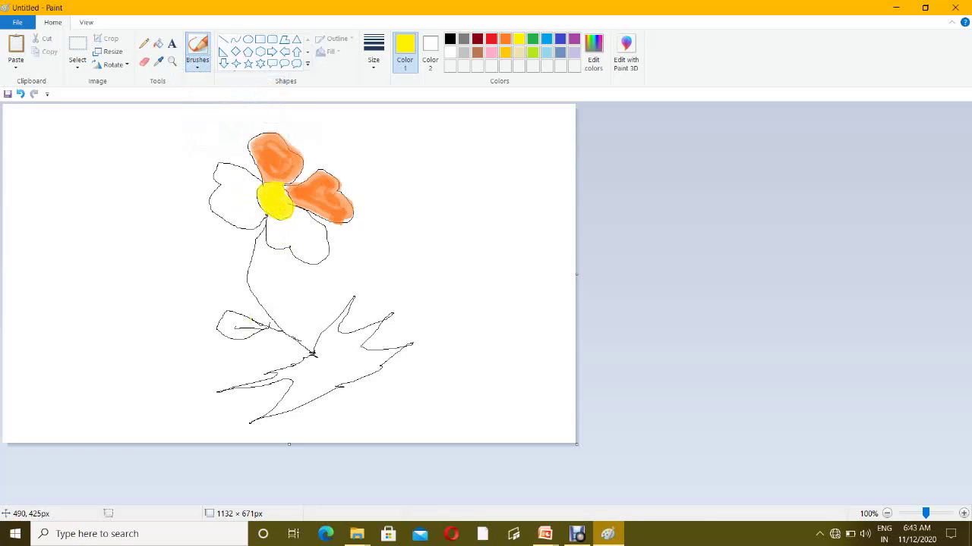
click(532, 39)
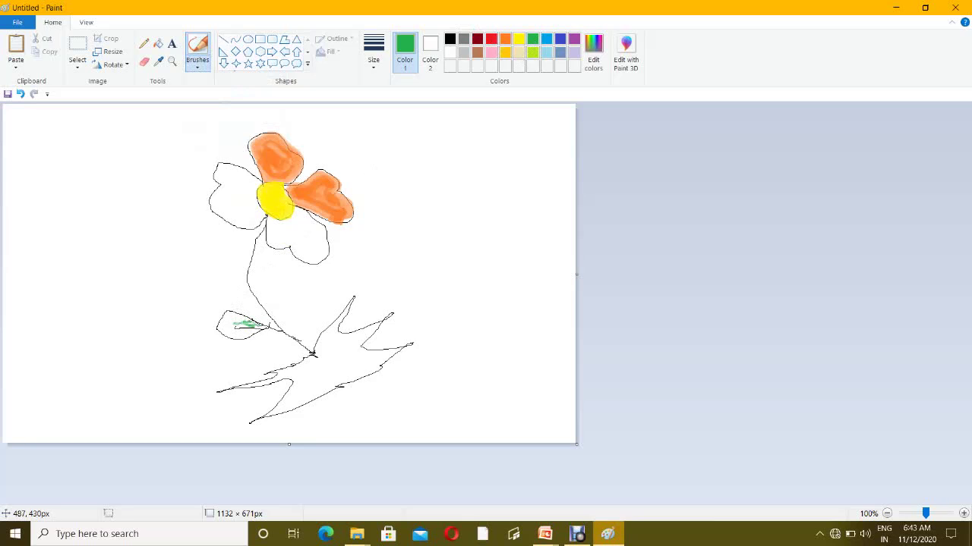
- Fill the small leaf beside the stem with green using the Marker brush
click(201, 71)
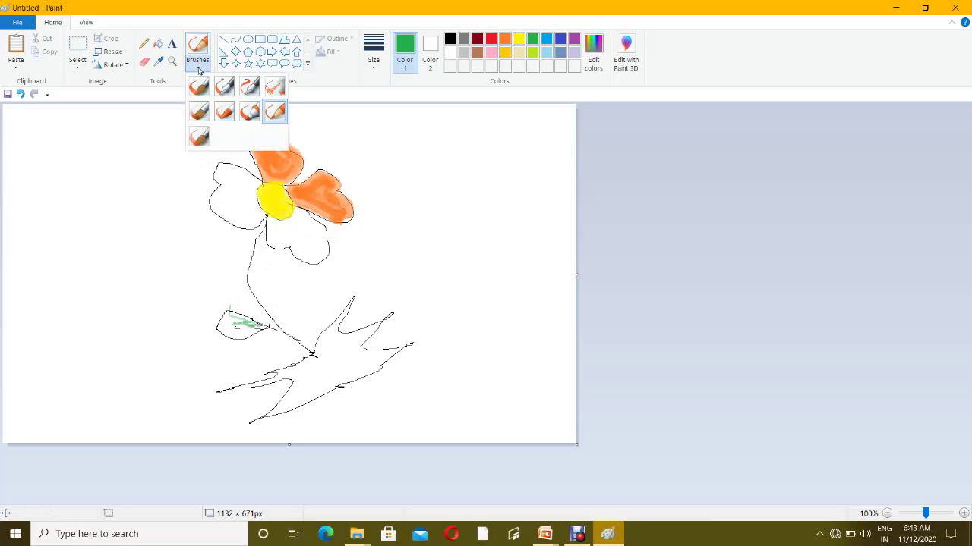
click(249, 112)
click(291, 369)
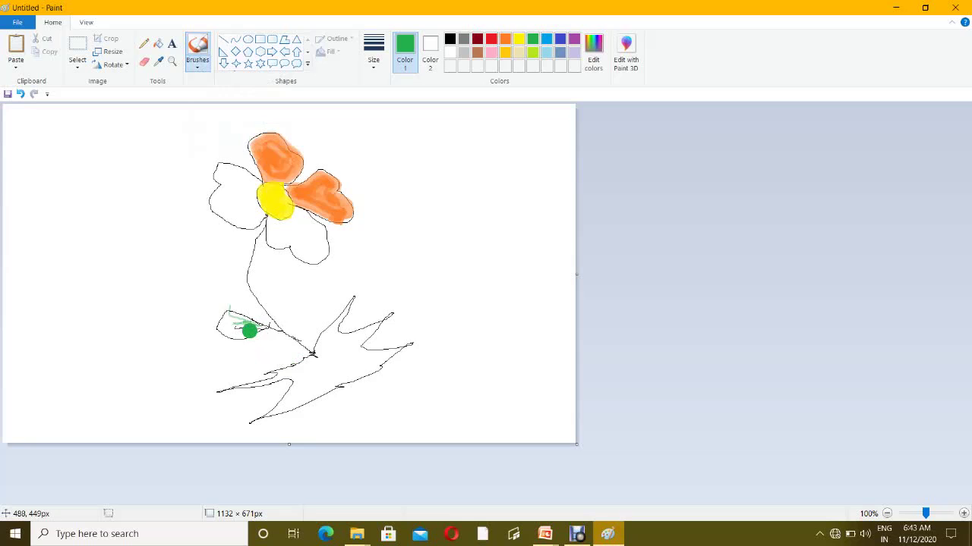
mouse_move(249, 331)
mouse_down()
mouse_move(237, 326)
mouse_move(258, 332)
mouse_move(234, 320)
mouse_move(222, 331)
mouse_move(266, 325)
mouse_up()
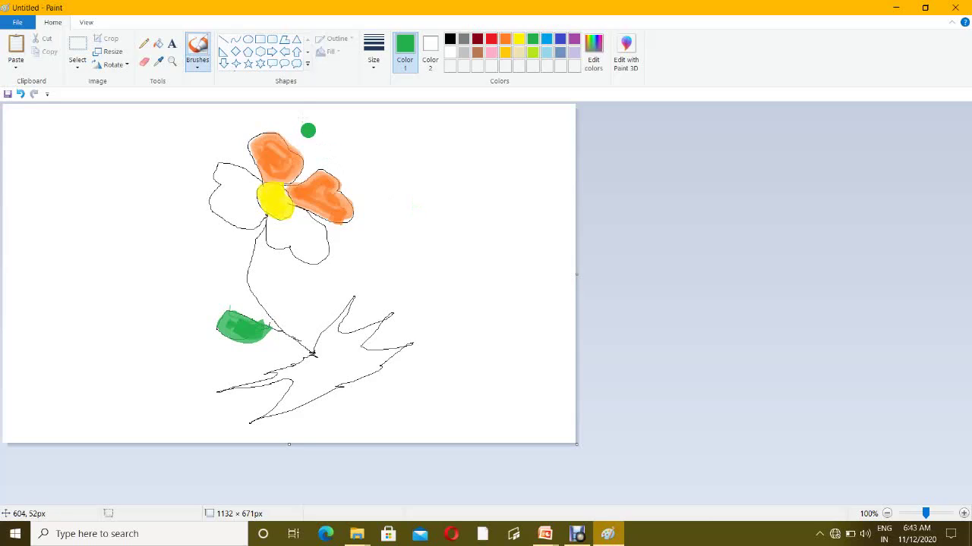
- Choose the Oval shape, and read the Rectangle Tool instructions on textbook page 26 in the PowerPoint slide show
click(248, 40)
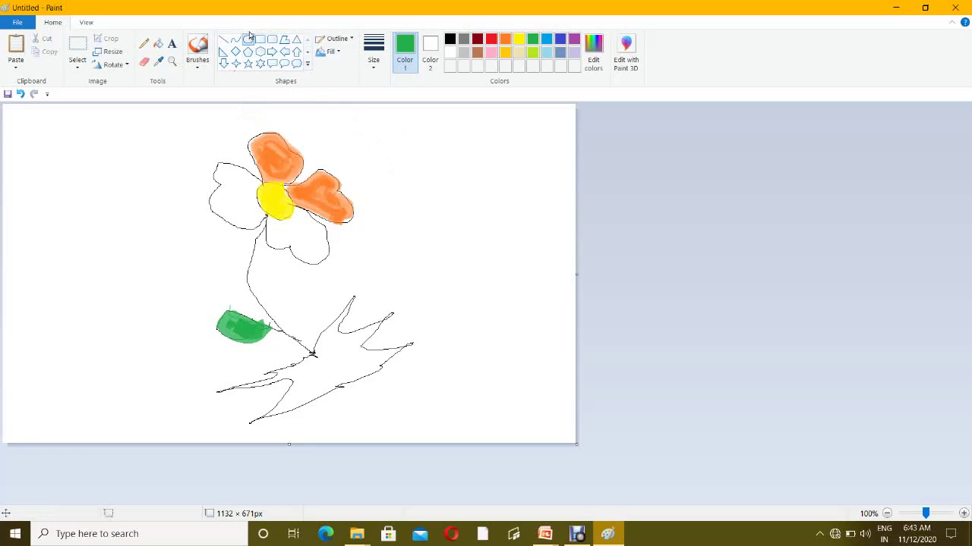
key(alt+Tab)
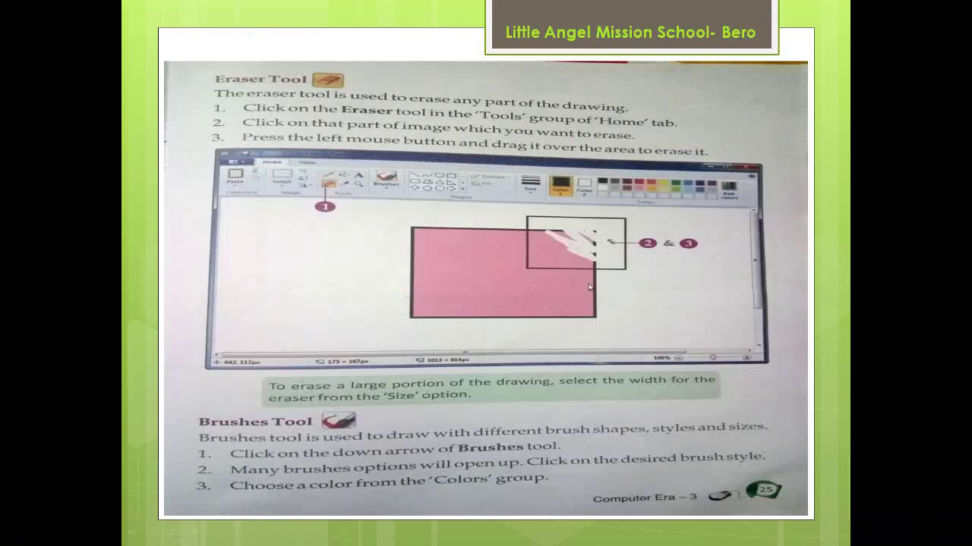
click(593, 286)
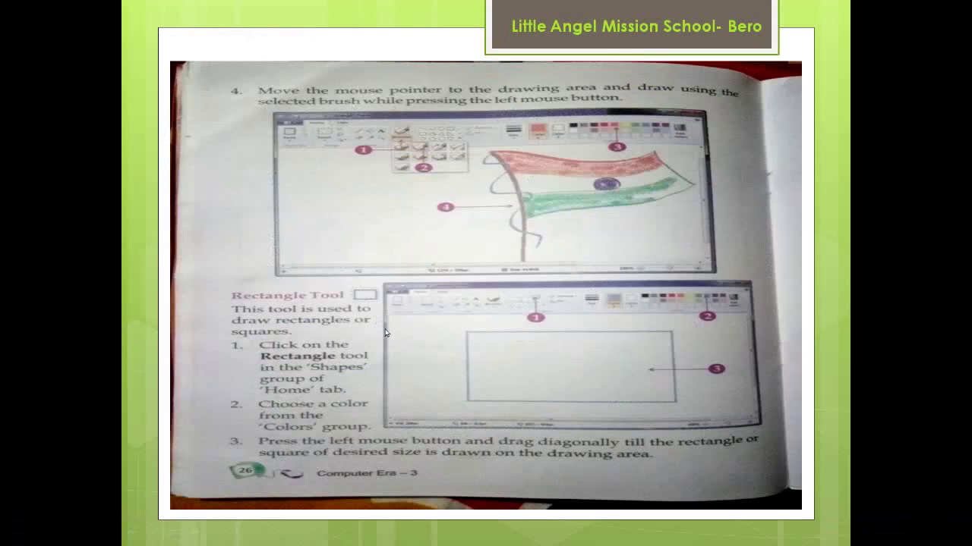
scroll(406, 338, up, 1)
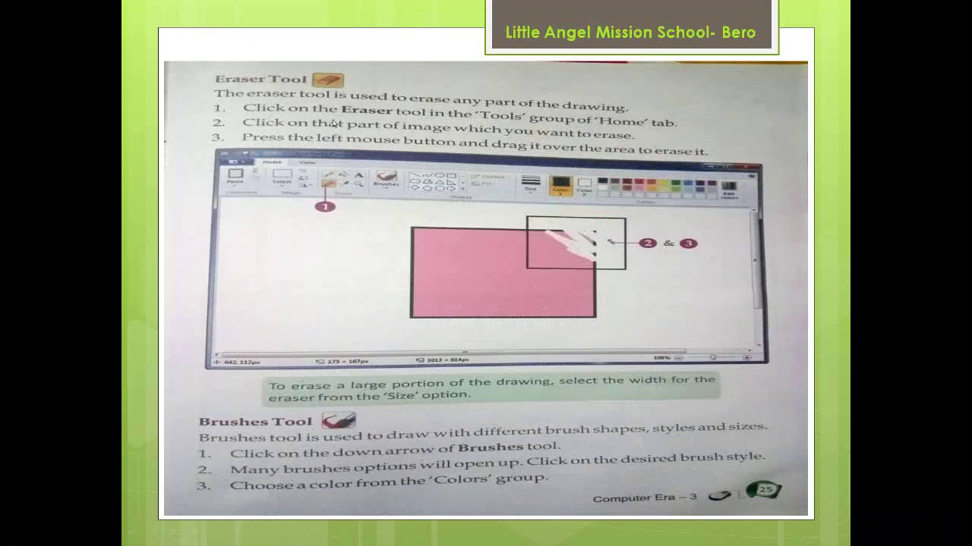
click(405, 410)
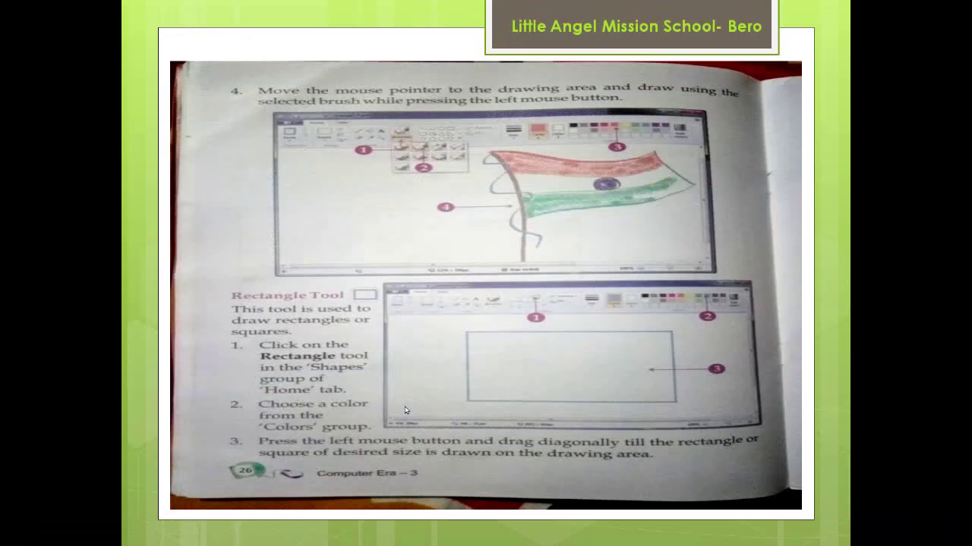
click(405, 411)
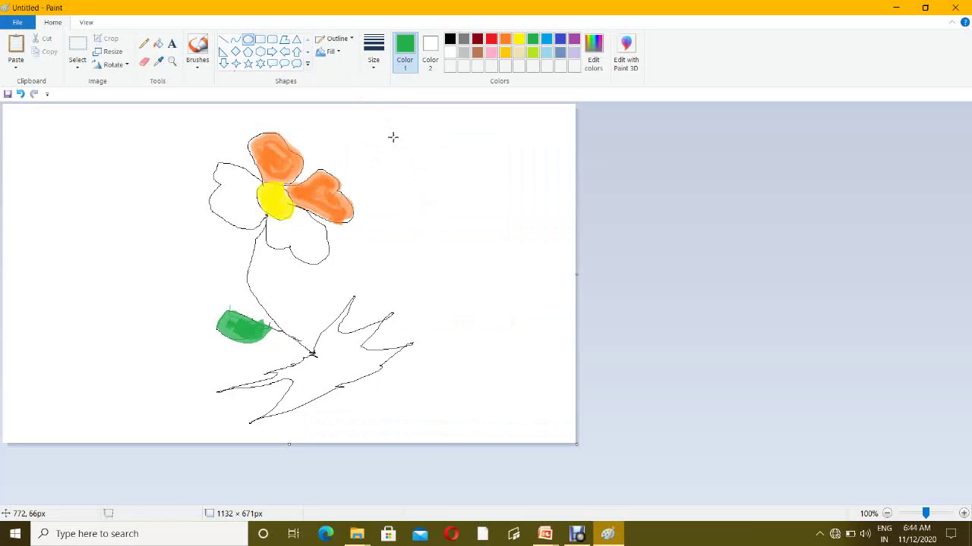
- Draw a blue circle about 215 × 209 px to the right of the flower and an ellipse about 272 × 178 px to its left
drag(393, 137, 501, 243)
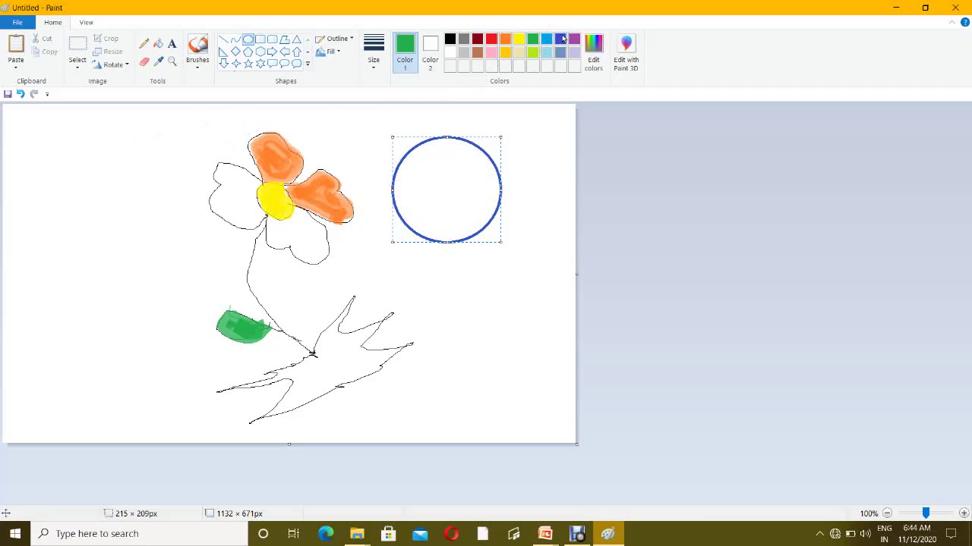
click(561, 39)
drag(37, 140, 175, 231)
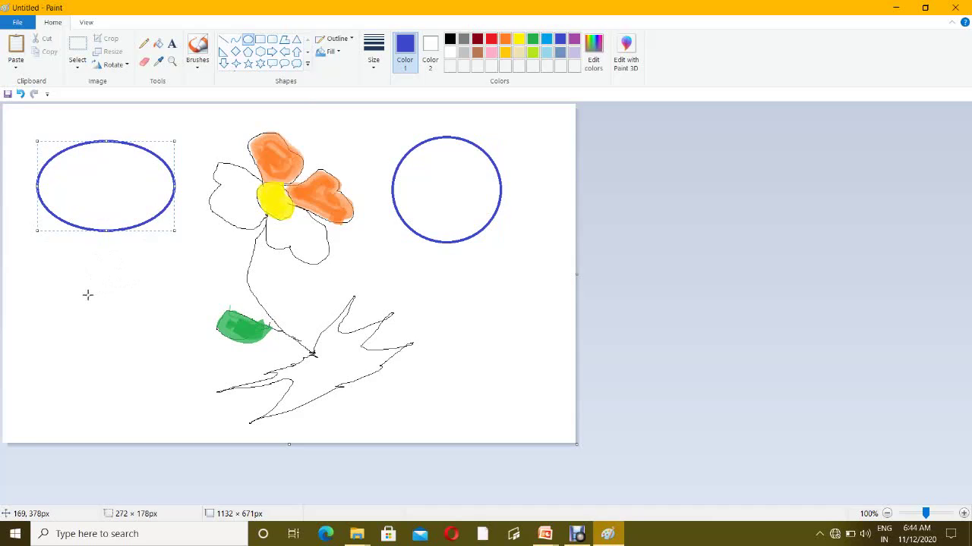
click(68, 284)
- Draw a 245 × 245 px circle below the left ellipse and an ellipse about 320 × 175 px below the right circle
drag(47, 261, 169, 428)
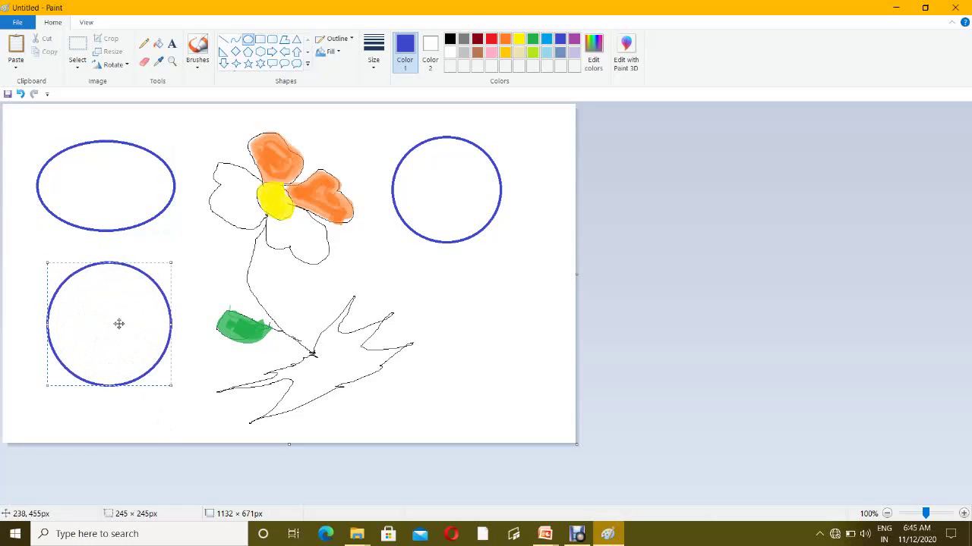
click(408, 282)
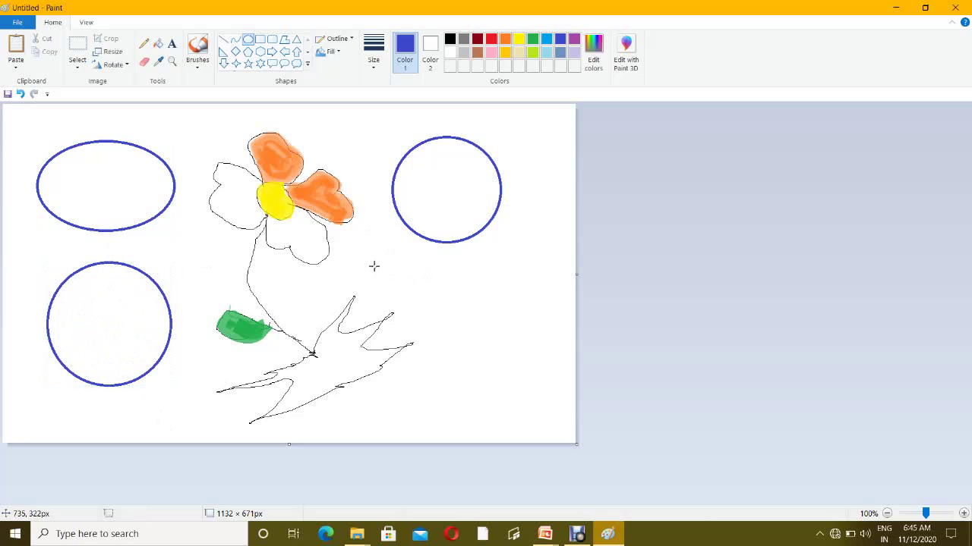
drag(373, 265, 536, 354)
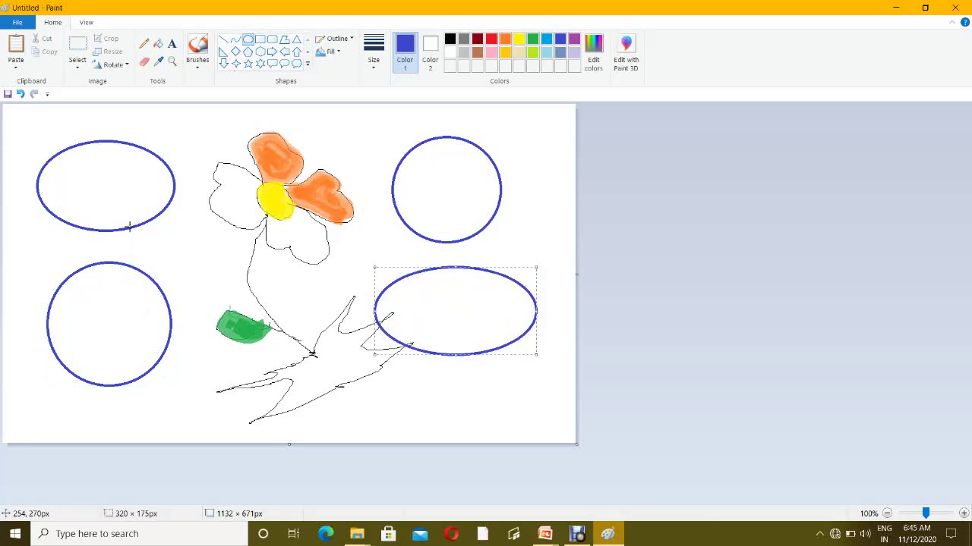
- Undo all the circles and ellipses drawn around the flower
key(ctrl+z)
key(ctrl+z)
key(ctrl+z)
key(ctrl+z)
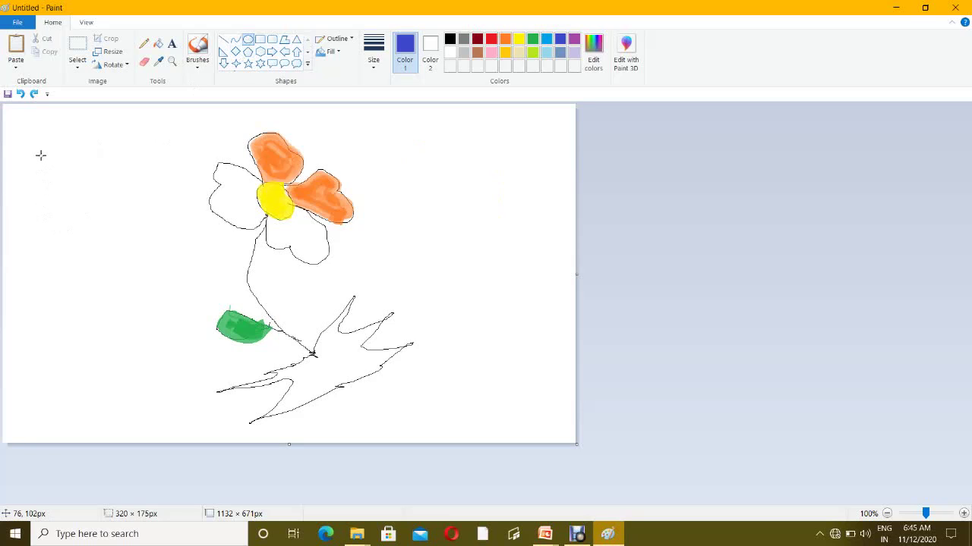
- Draw a blue perfect circle to the left of the flower and a wide ellipse to its right
drag(41, 155, 151, 264)
click(128, 337)
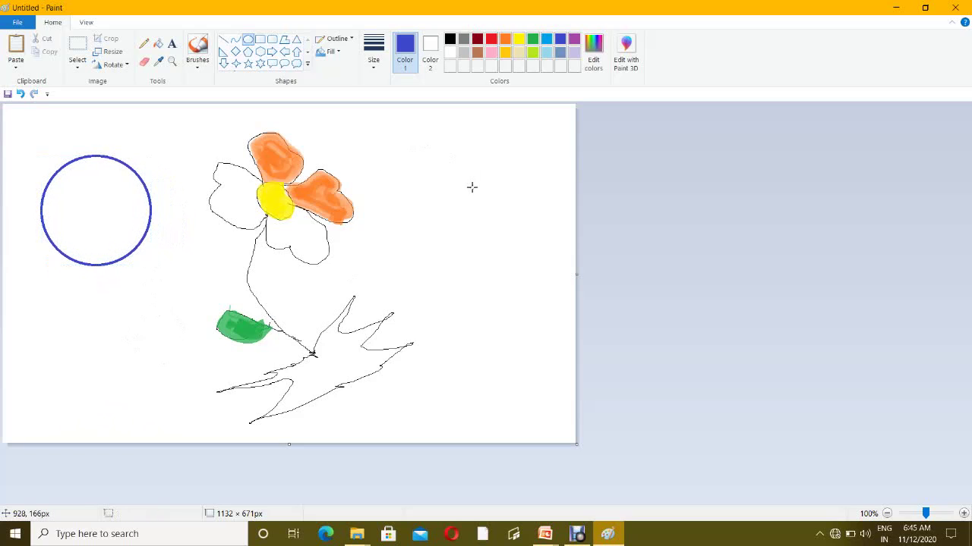
drag(407, 144, 558, 224)
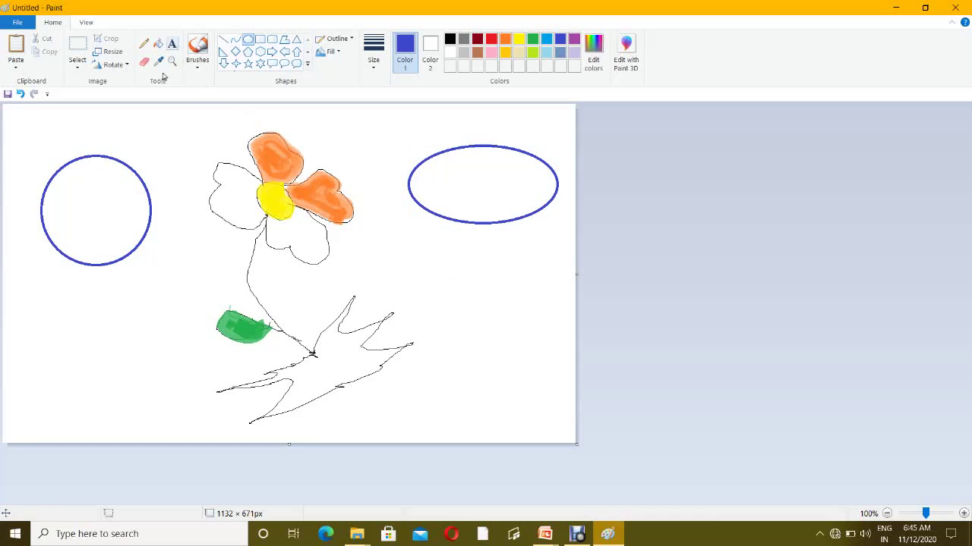
- Draw a rectangle about 272 × 193 px below the circle and colour its outline orange
click(260, 40)
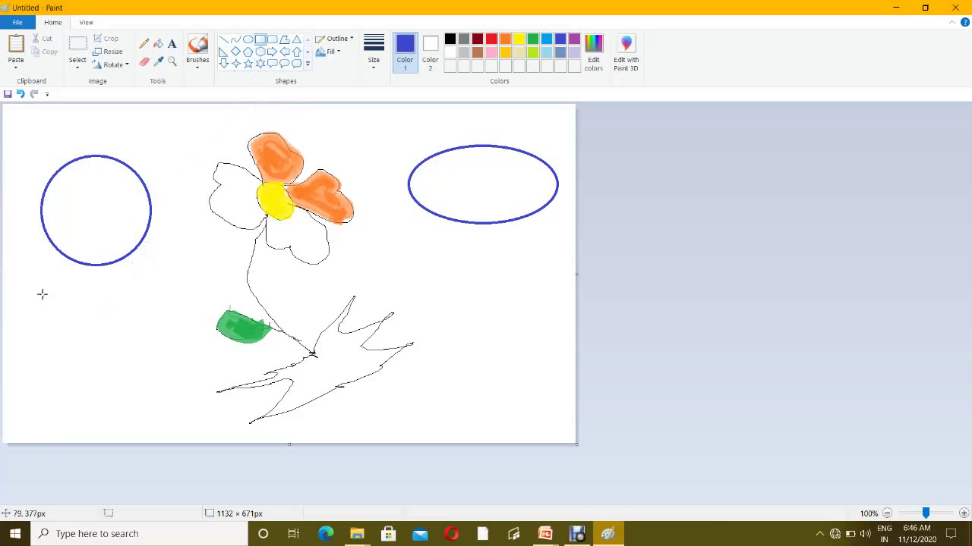
drag(42, 295, 182, 393)
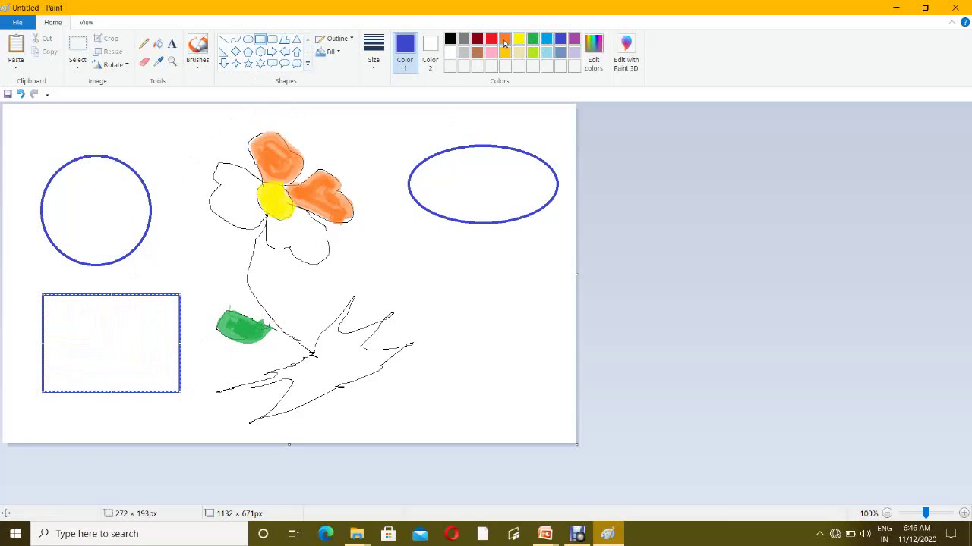
click(504, 42)
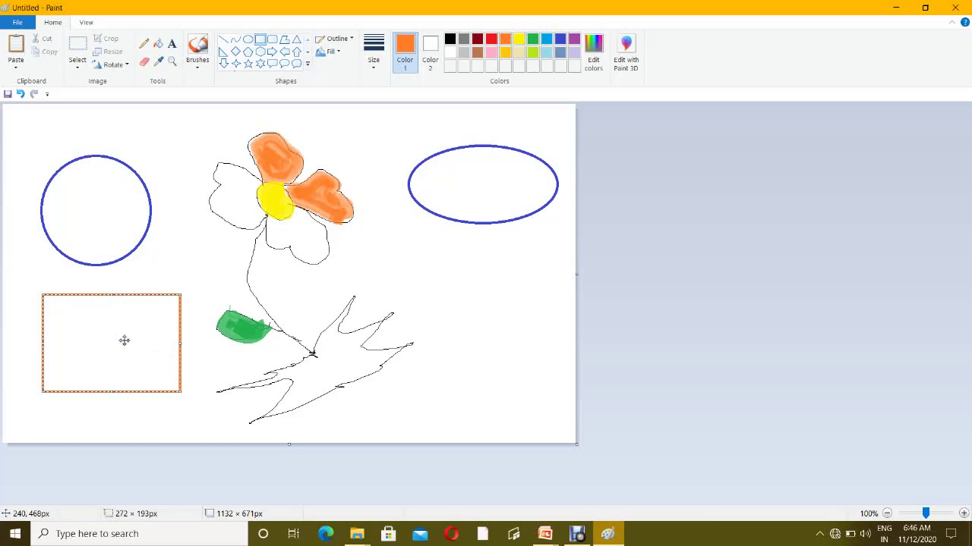
- Move the orange rectangle over the blue circle and stretch its height to about 215 px
drag(153, 328, 116, 192)
drag(94, 258, 91, 267)
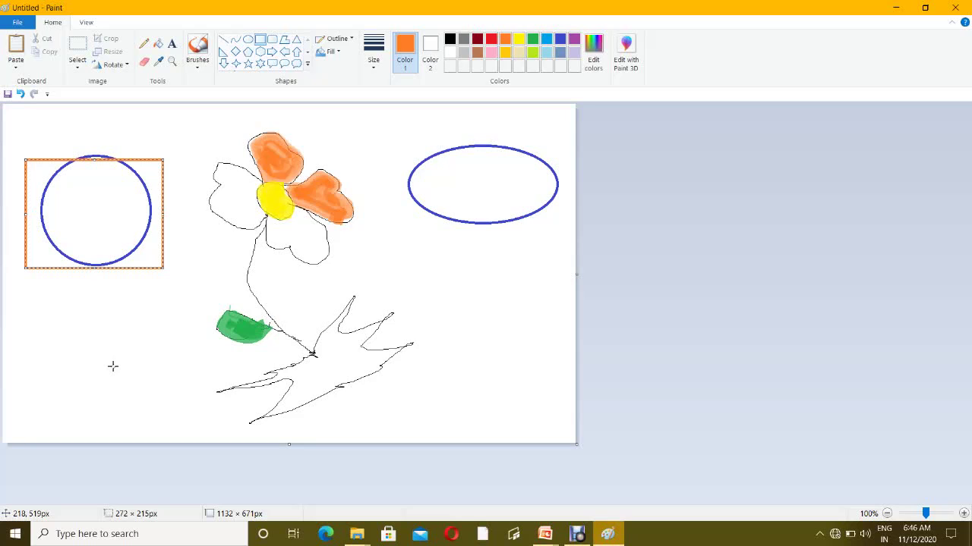
click(96, 295)
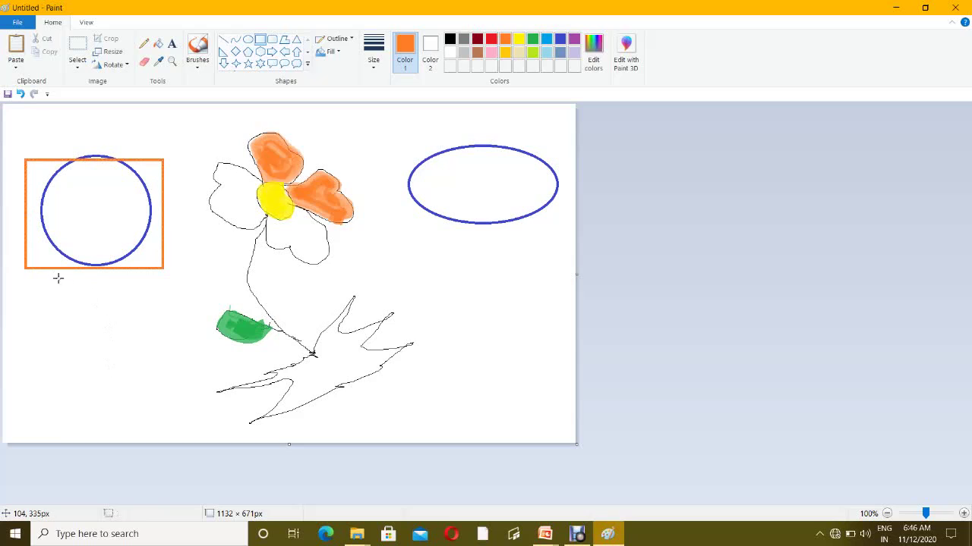
- Undo the rectangle, the ellipse and the circle
key(ctrl+z)
key(ctrl+z)
key(ctrl+z)
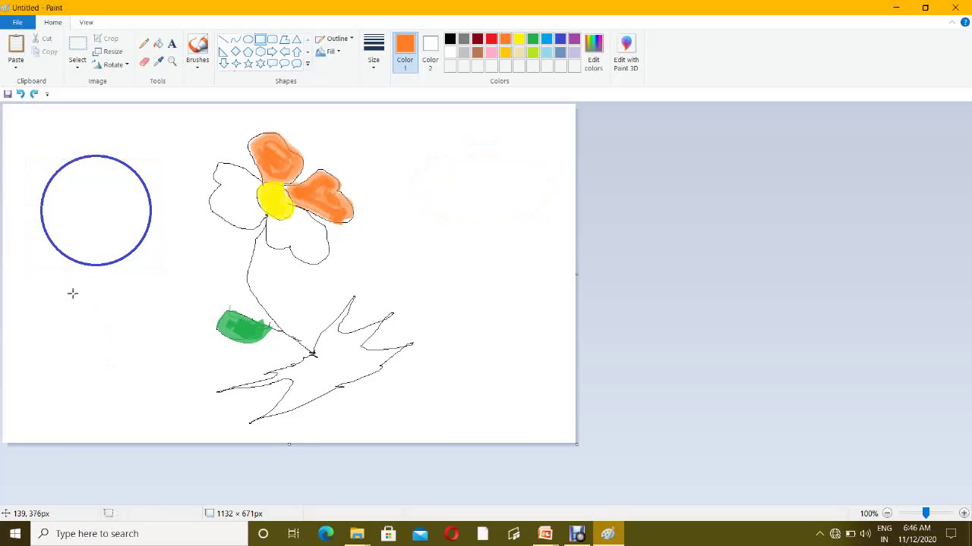
- Draw a rectangle about 339 × 209 px with an orange outline and place it to the left of the green leaf
drag(24, 183, 195, 288)
click(491, 39)
click(535, 38)
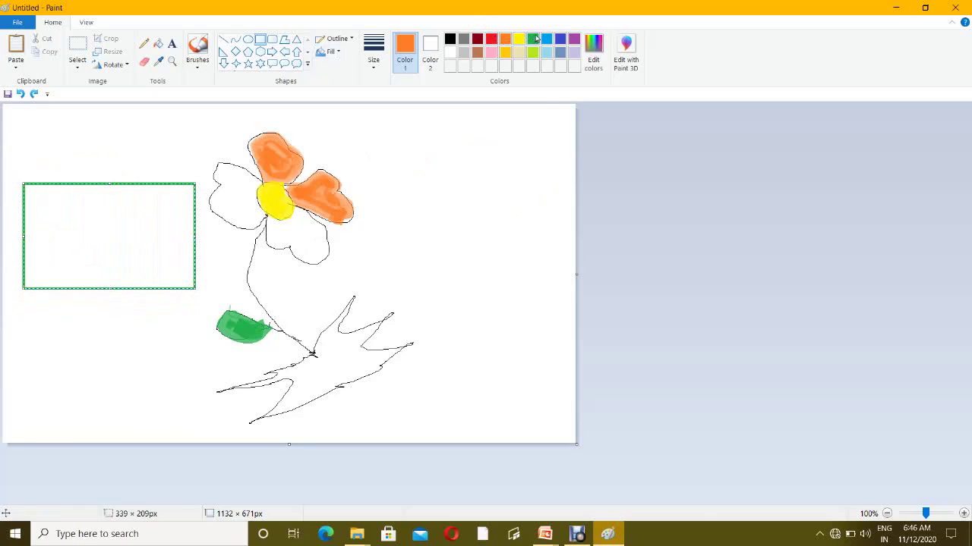
click(491, 38)
click(504, 38)
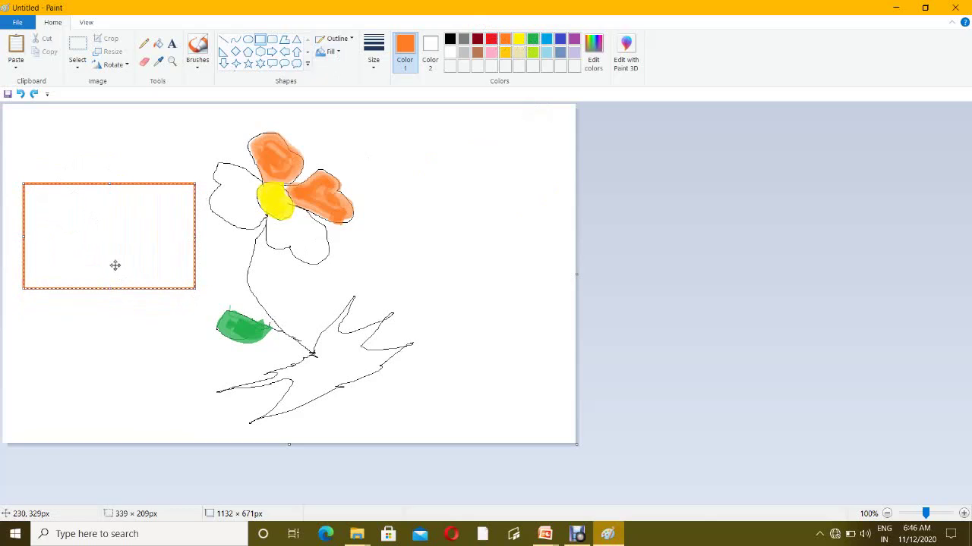
drag(110, 259, 98, 342)
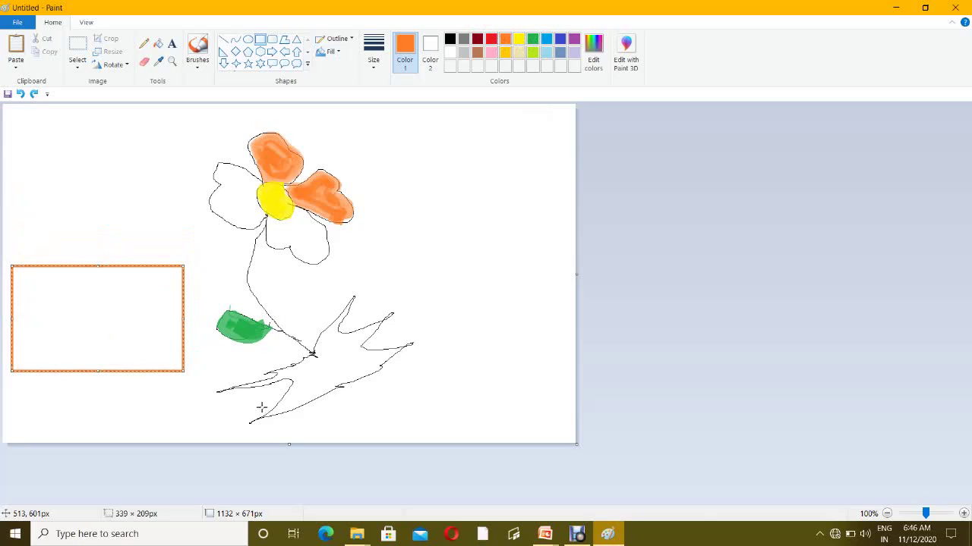
click(261, 40)
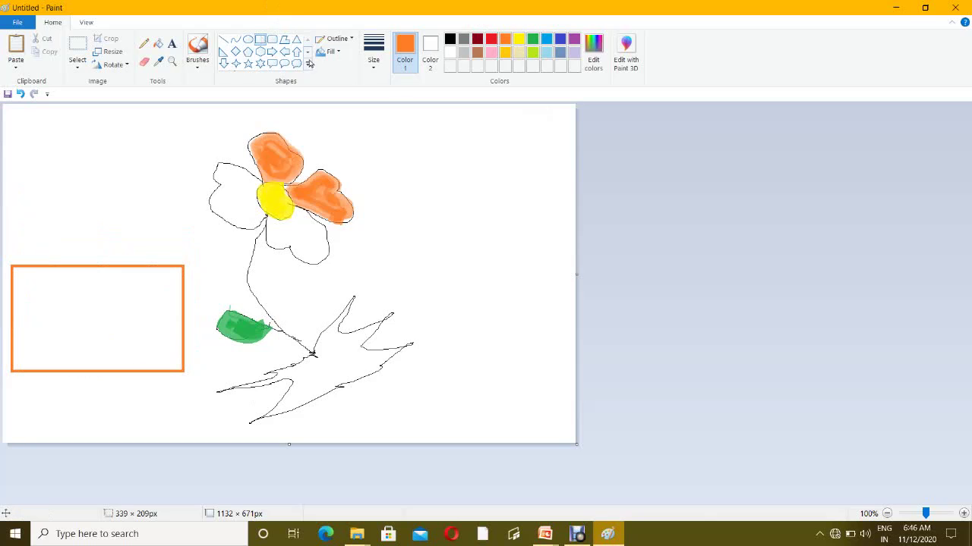
- Draw a blue-outlined rectangle in the empty area to the right of the flower
click(547, 39)
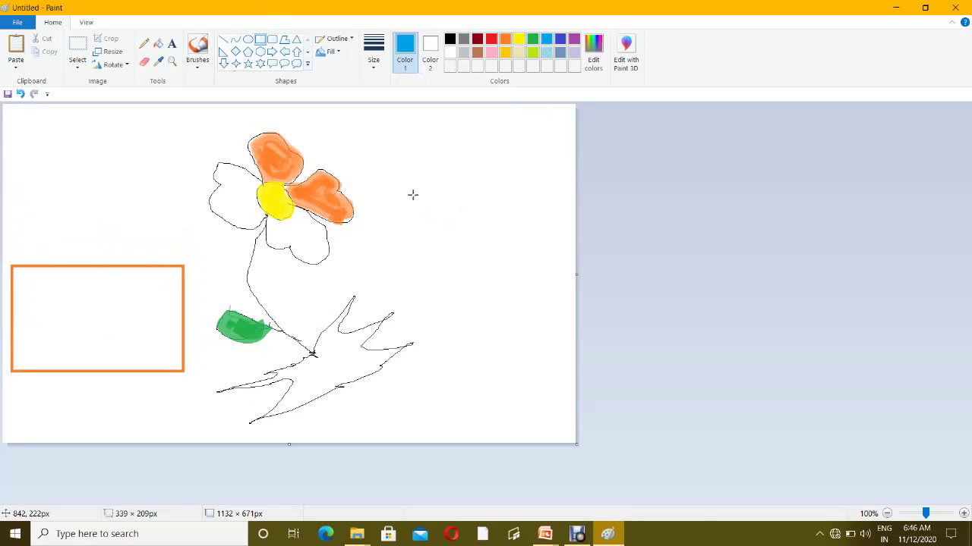
drag(398, 154, 547, 266)
drag(494, 208, 499, 321)
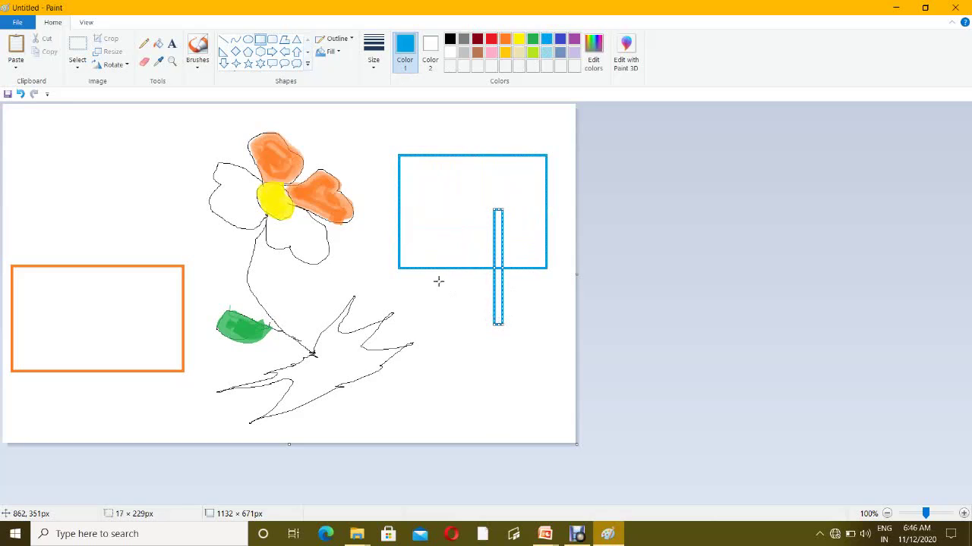
key(ctrl+z)
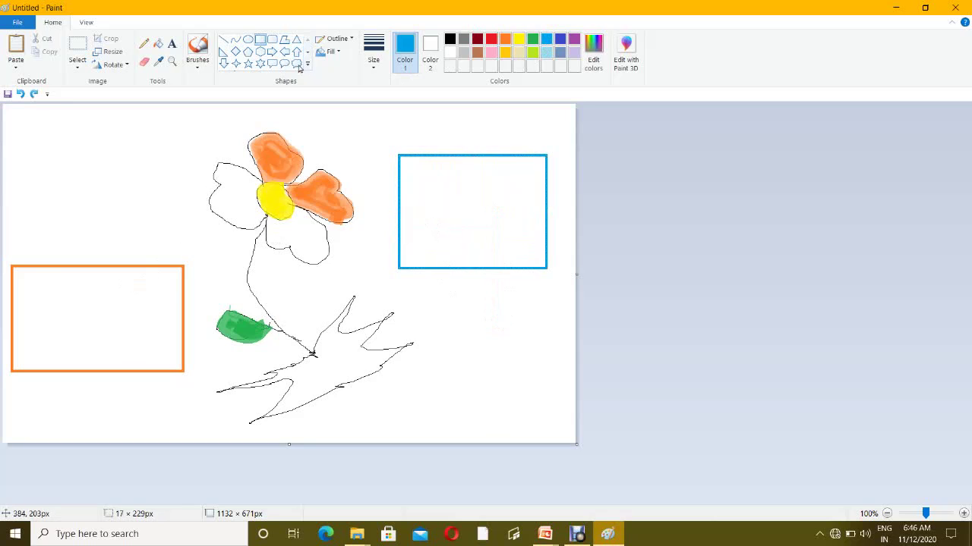
- Draw a blue triangle roof about 341 × 260 px on top of the orange rectangle and a blue rectangular door at its base
click(296, 39)
drag(12, 265, 185, 132)
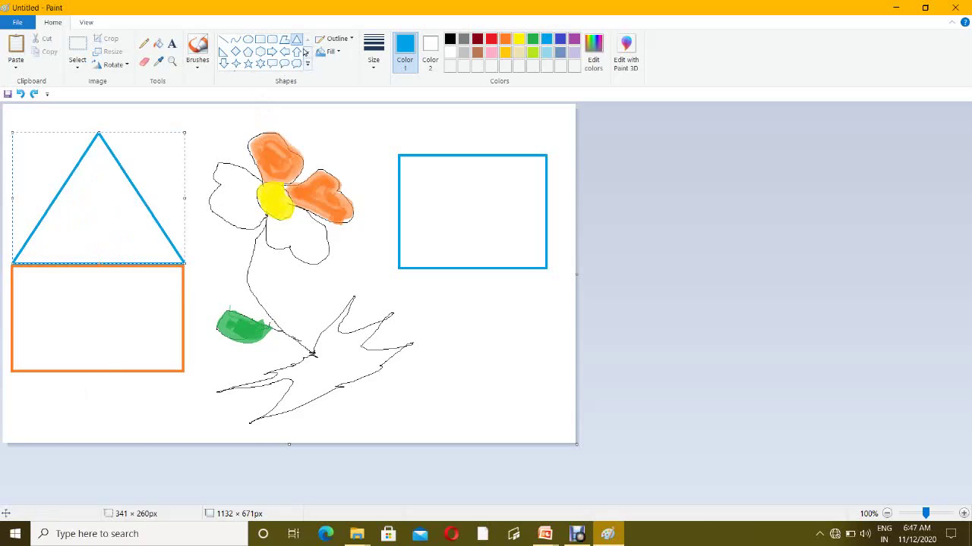
click(260, 38)
drag(69, 328, 105, 371)
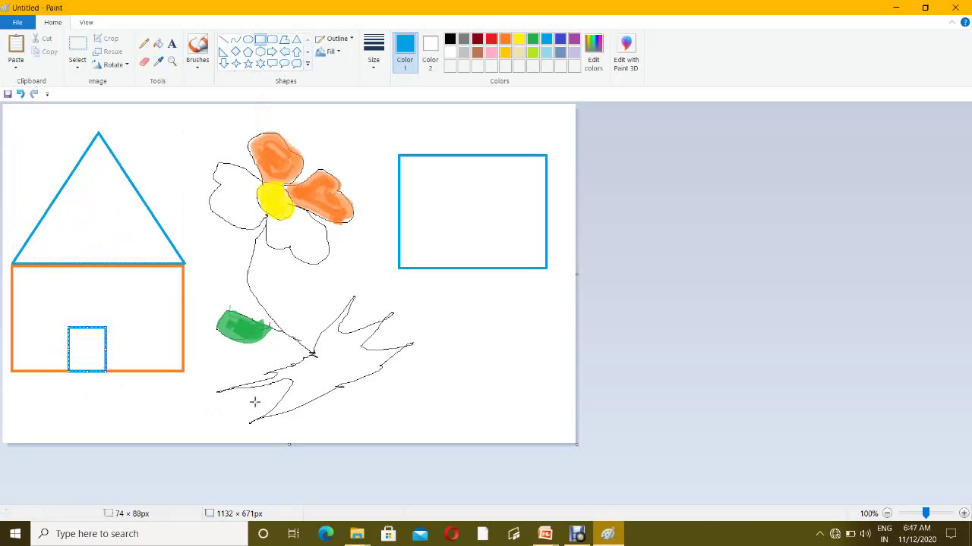
click(479, 309)
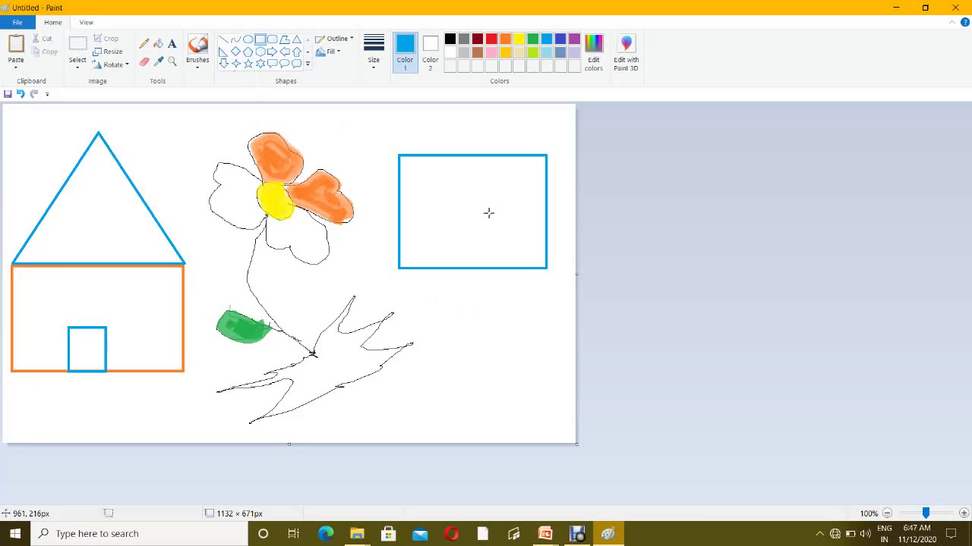
key(ctrl+z)
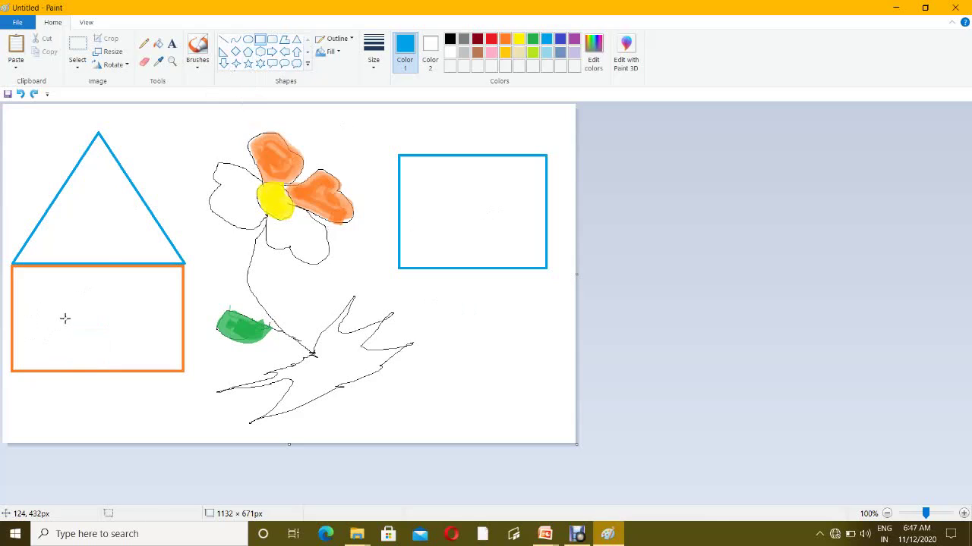
drag(65, 319, 98, 370)
- Draw a brown rounded rectangle about 92 × 88 px as a window to the right of the door
drag(125, 286, 158, 312)
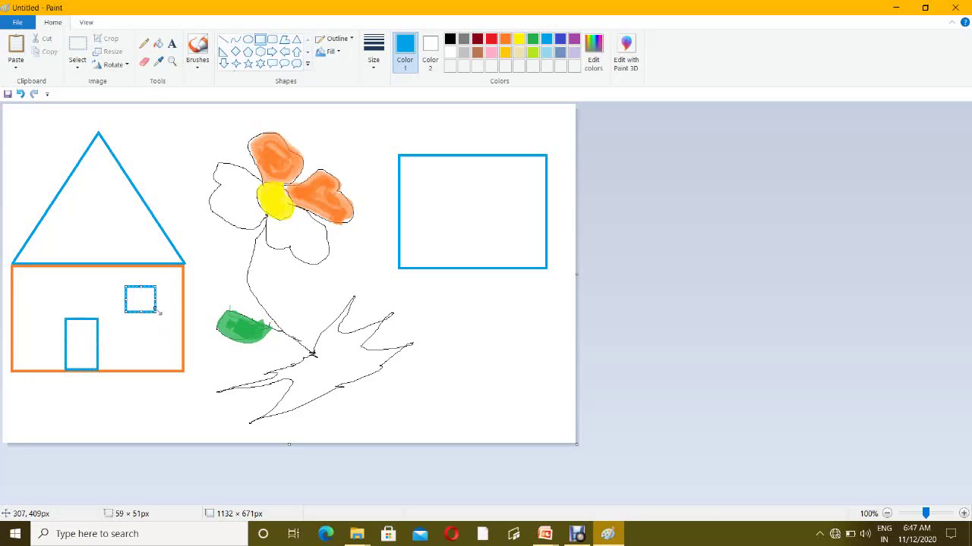
key(ctrl+z)
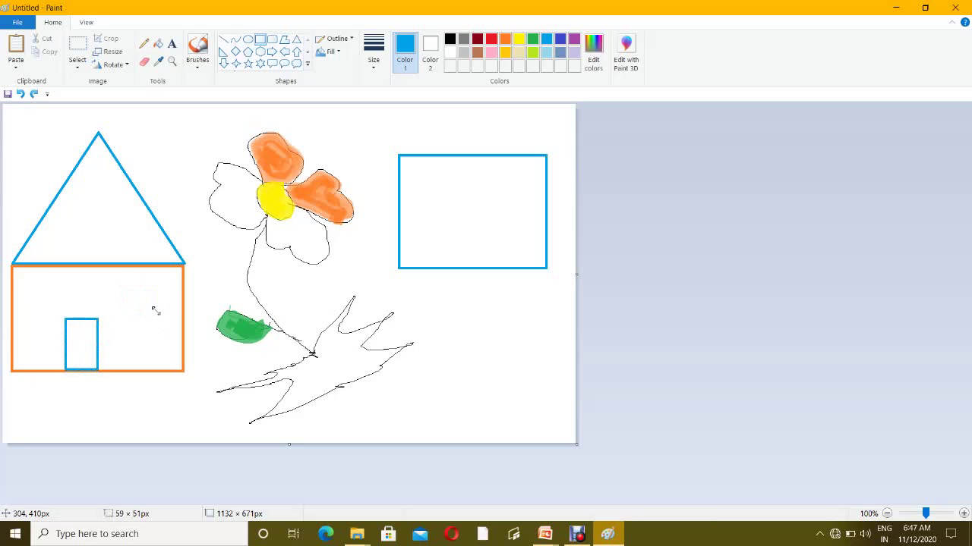
click(271, 42)
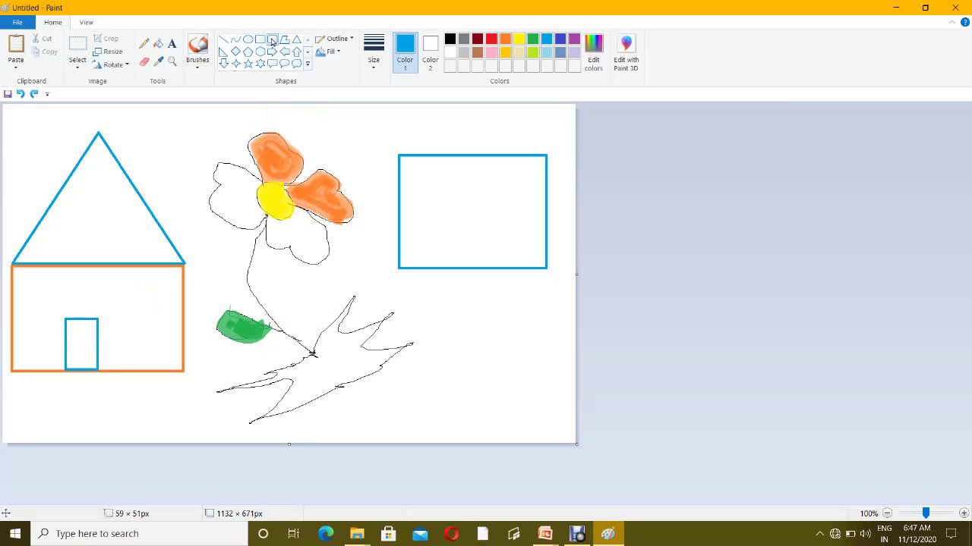
click(478, 52)
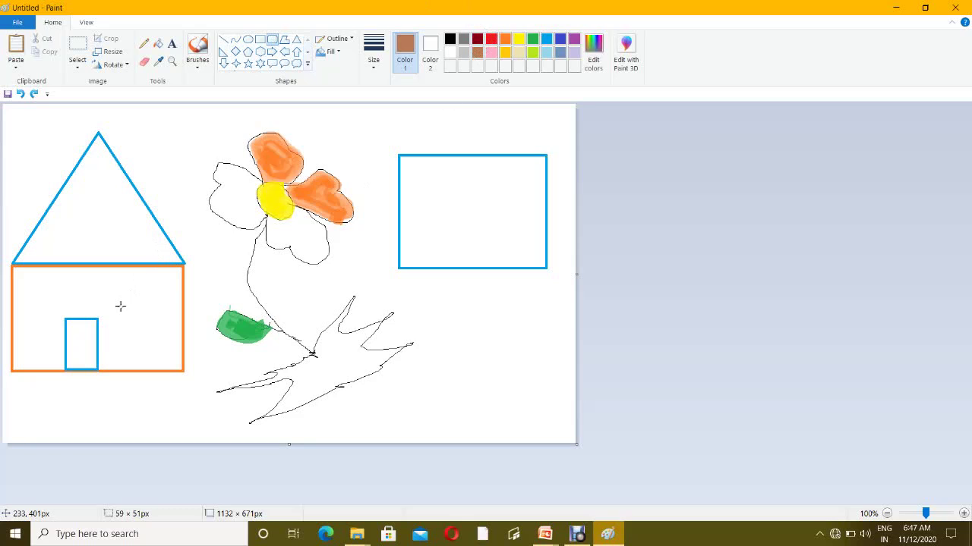
drag(117, 283, 161, 328)
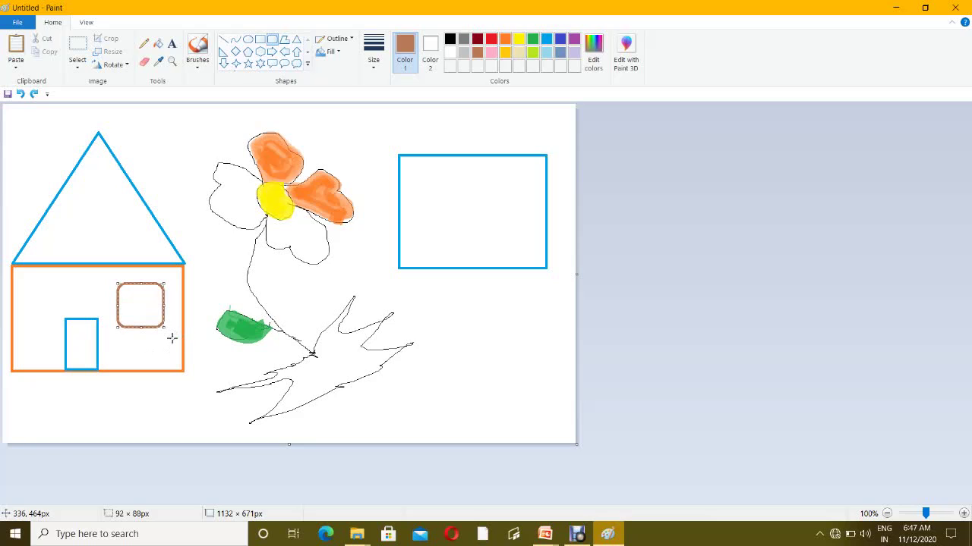
- Reposition the brown rounded window to the right of the door and resize it to about 95 × 67 px
key(Right)
key(Right)
key(Right)
key(Right)
key(Right)
key(Right)
key(Right)
key(Right)
key(Right)
key(Right)
key(Right)
key(Right)
key(Right)
key(Right)
key(Right)
key(Right)
key(Right)
key(Right)
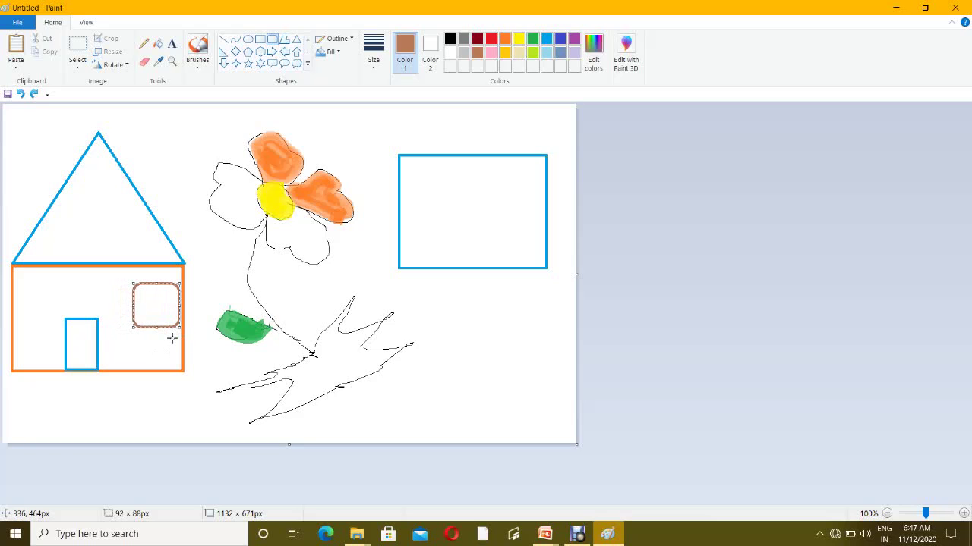
key(Down)
key(Down)
key(Down)
key(Down)
key(Down)
key(Down)
key(Down)
key(Down)
key(Down)
key(Down)
key(Down)
key(Down)
key(Down)
key(Down)
key(Down)
key(Down)
key(Down)
key(Down)
key(Down)
key(Down)
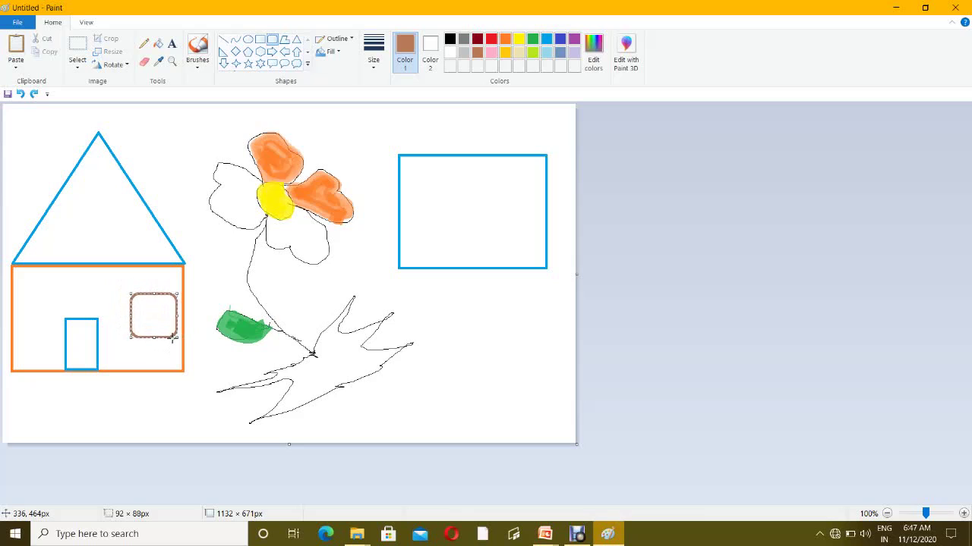
key(Left)
key(Left)
key(Left)
key(Left)
key(Left)
key(Left)
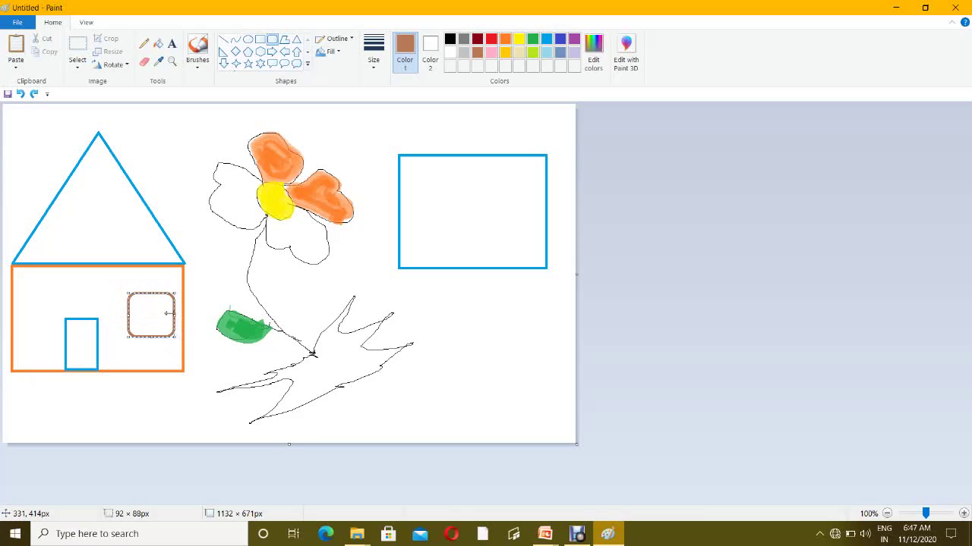
drag(170, 313, 146, 308)
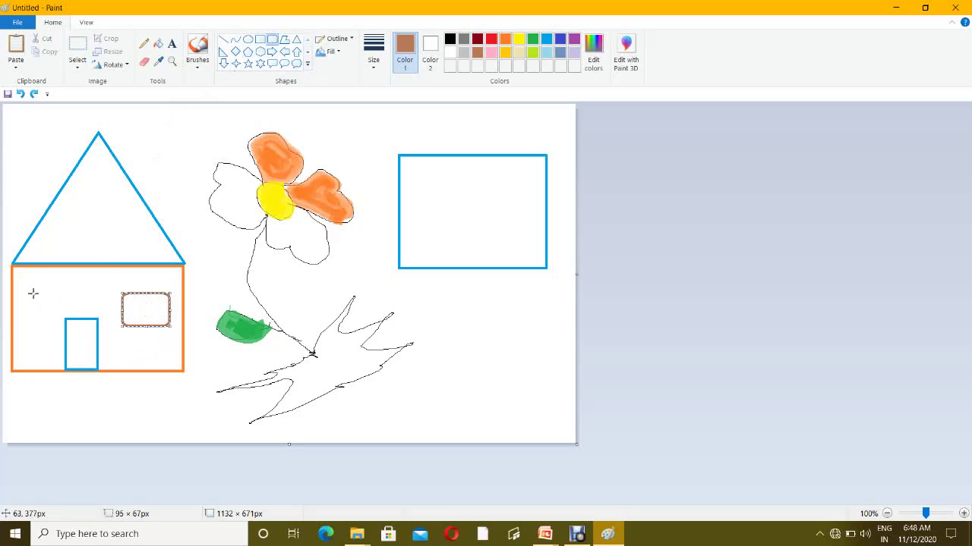
- Draw a second brown rounded window about 83 × 58 px to the upper left of the door
drag(24, 291, 43, 295)
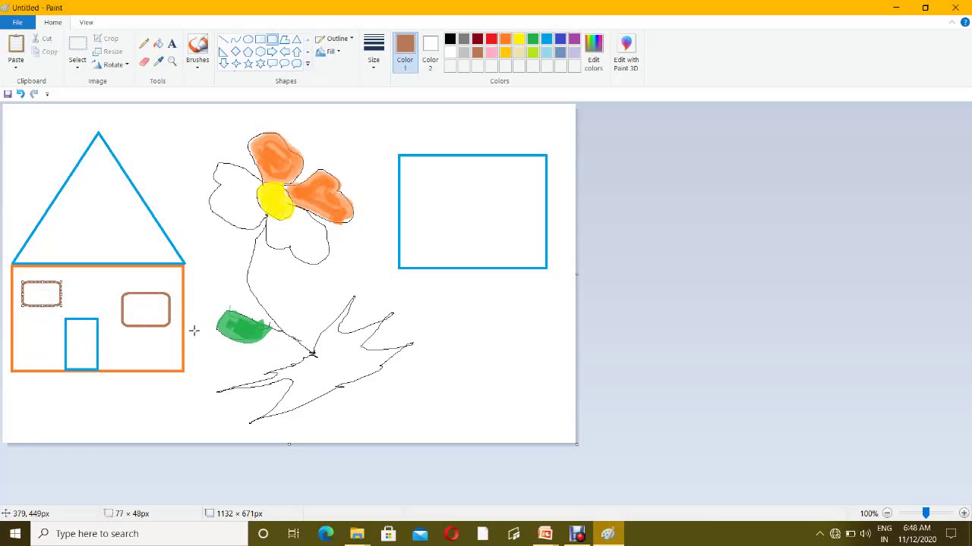
click(158, 307)
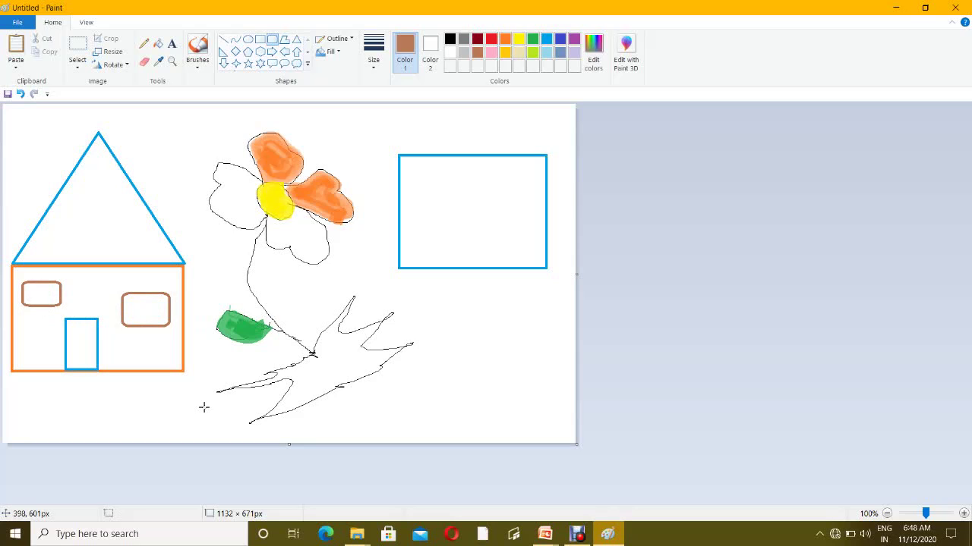
key(ctrl+z)
drag(21, 289, 63, 320)
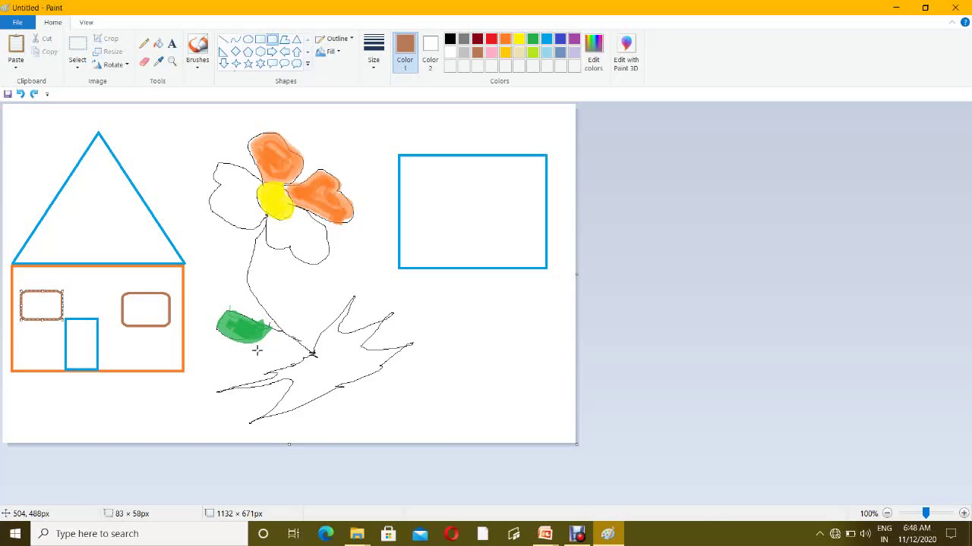
- Switch to the textbook slideshow and go to the page on the Magnifier and Text tools
key(alt+Tab)
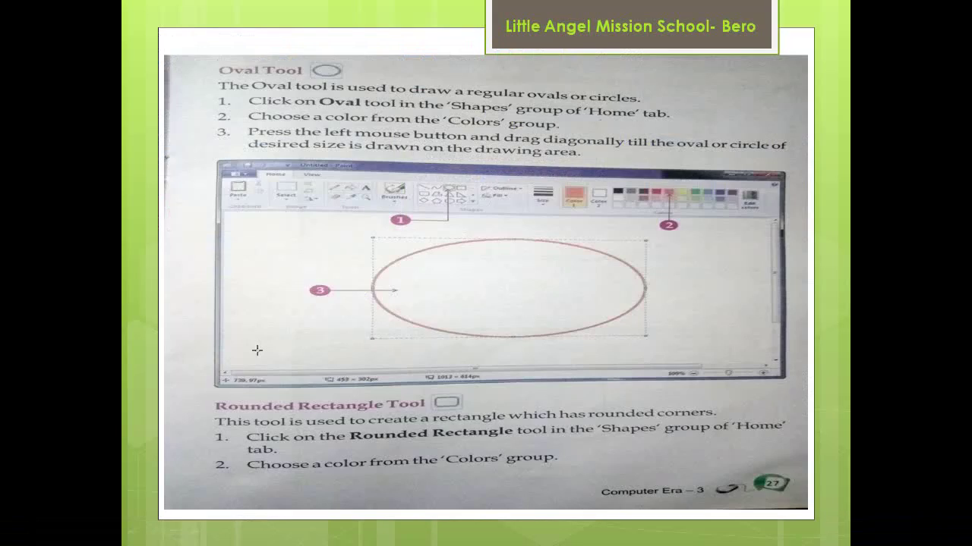
key(Right)
key(Right)
key(Right)
key(Right)
key(Right)
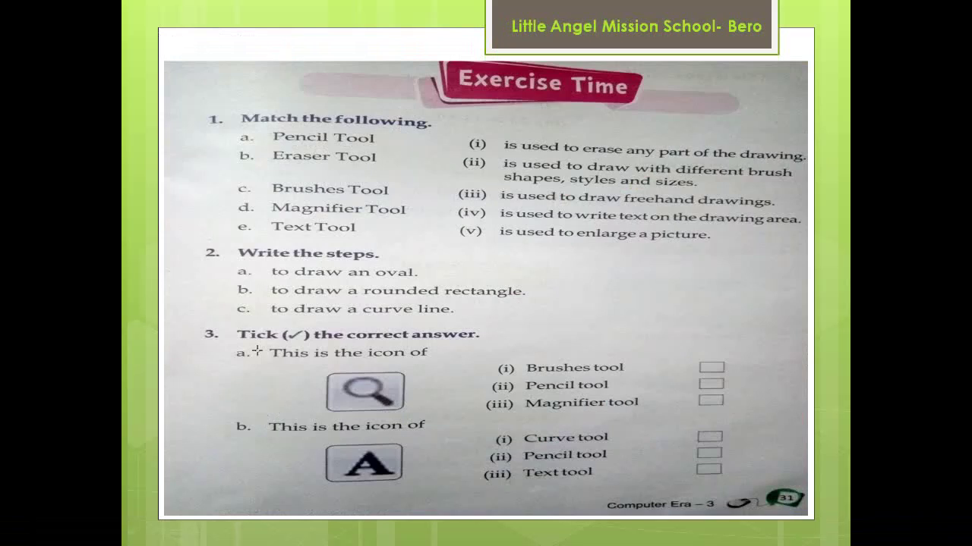
key(Left)
key(Left)
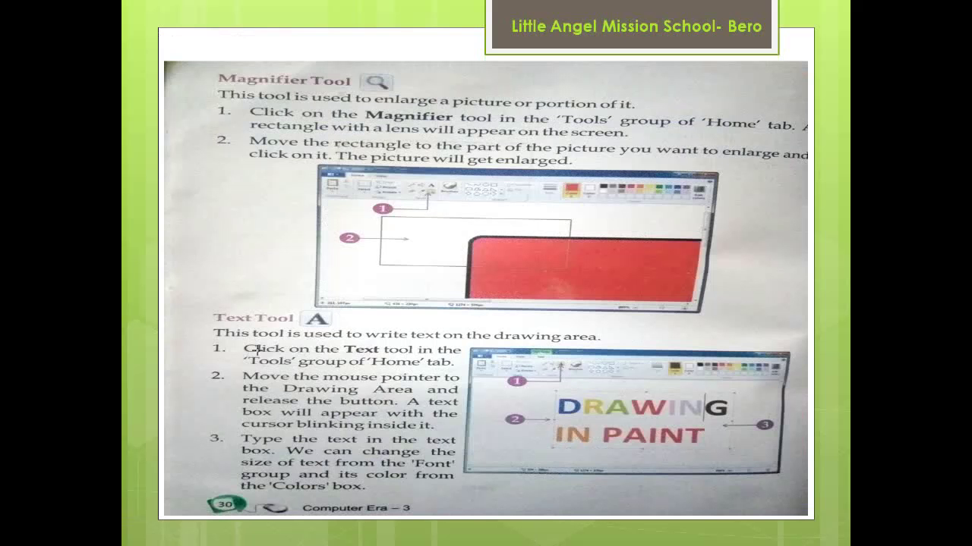